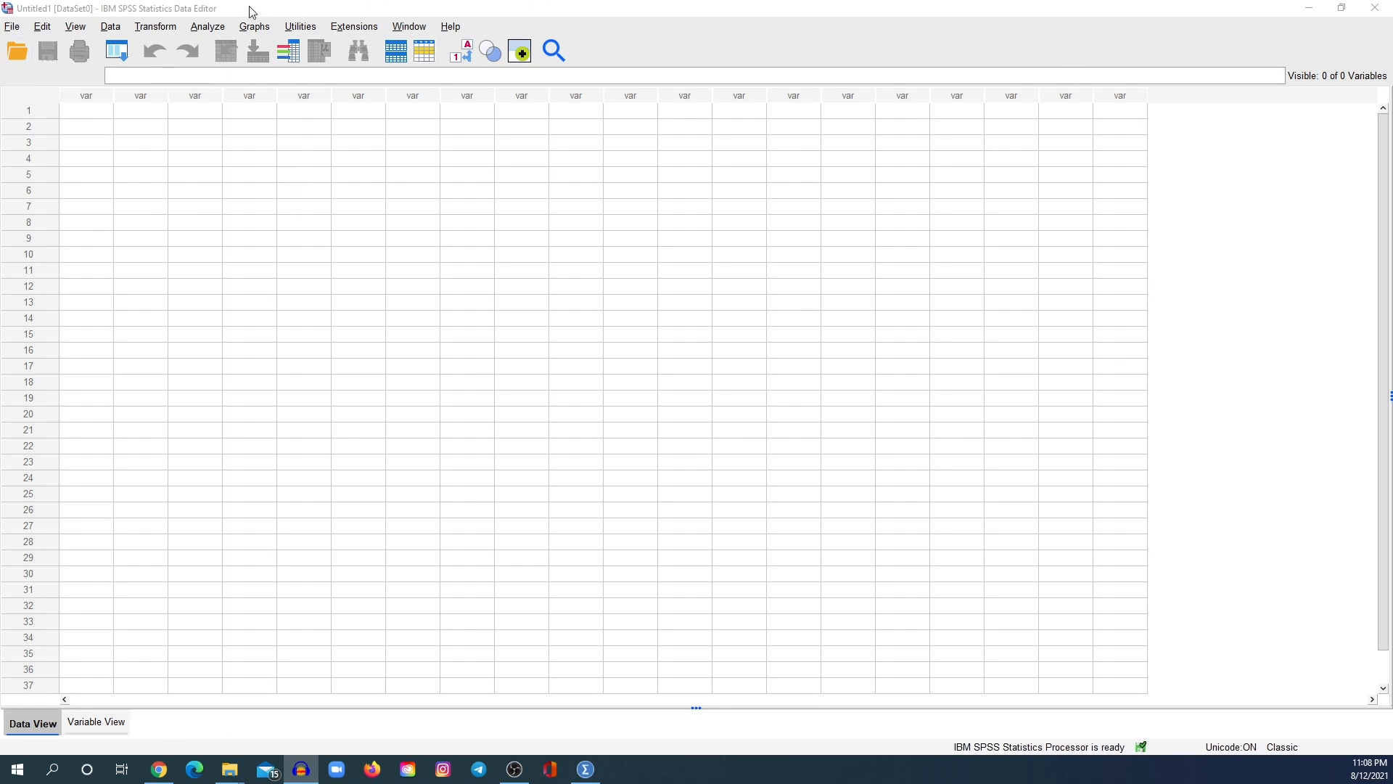
Step: Import Sheet1 of Smoking.xlsx from the STAT TUTORIAL folder with variable names from the first row, and check the variable definitions
{"action": "left_click", "coordinate": [20, 58]}
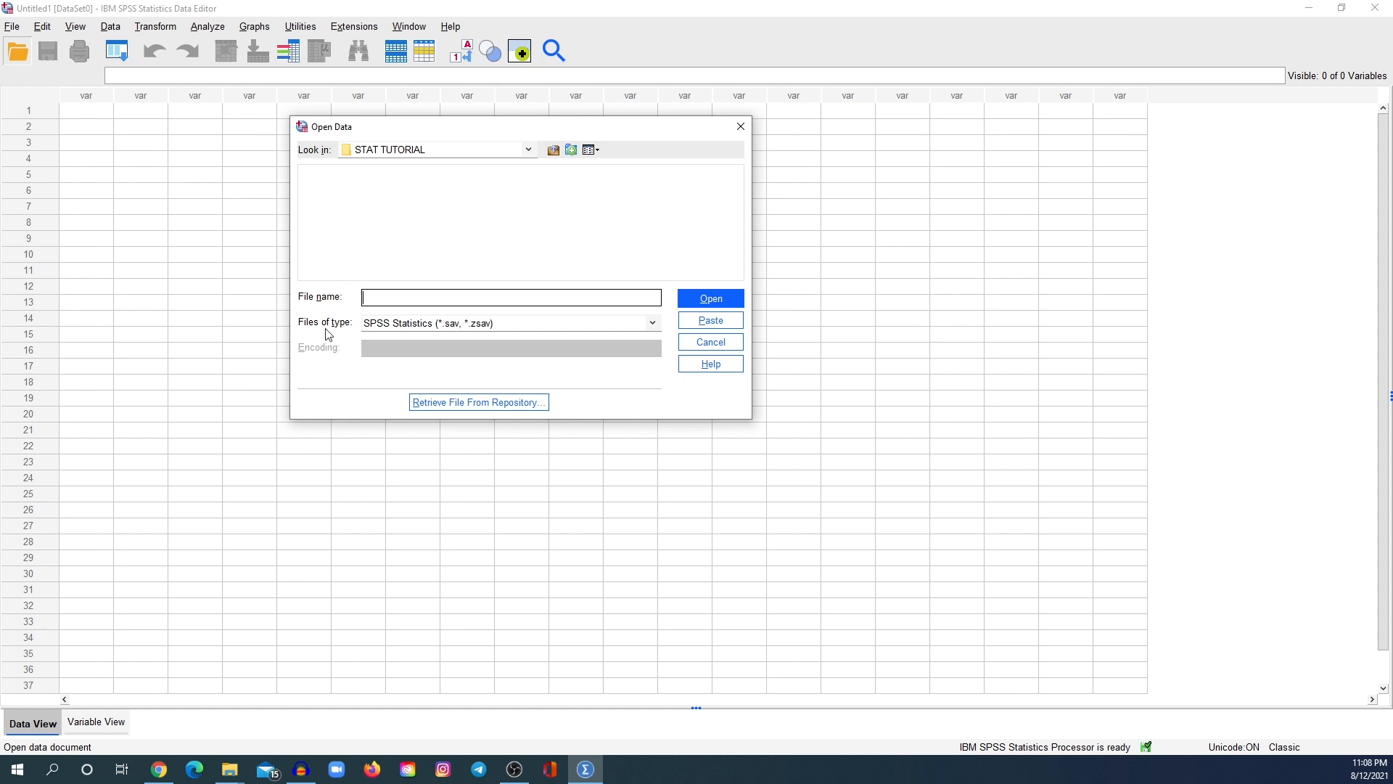
{"action": "left_click", "coordinate": [404, 324]}
{"action": "scroll", "coordinate": [519, 375], "scroll_direction": "down", "scroll_amount": 2}
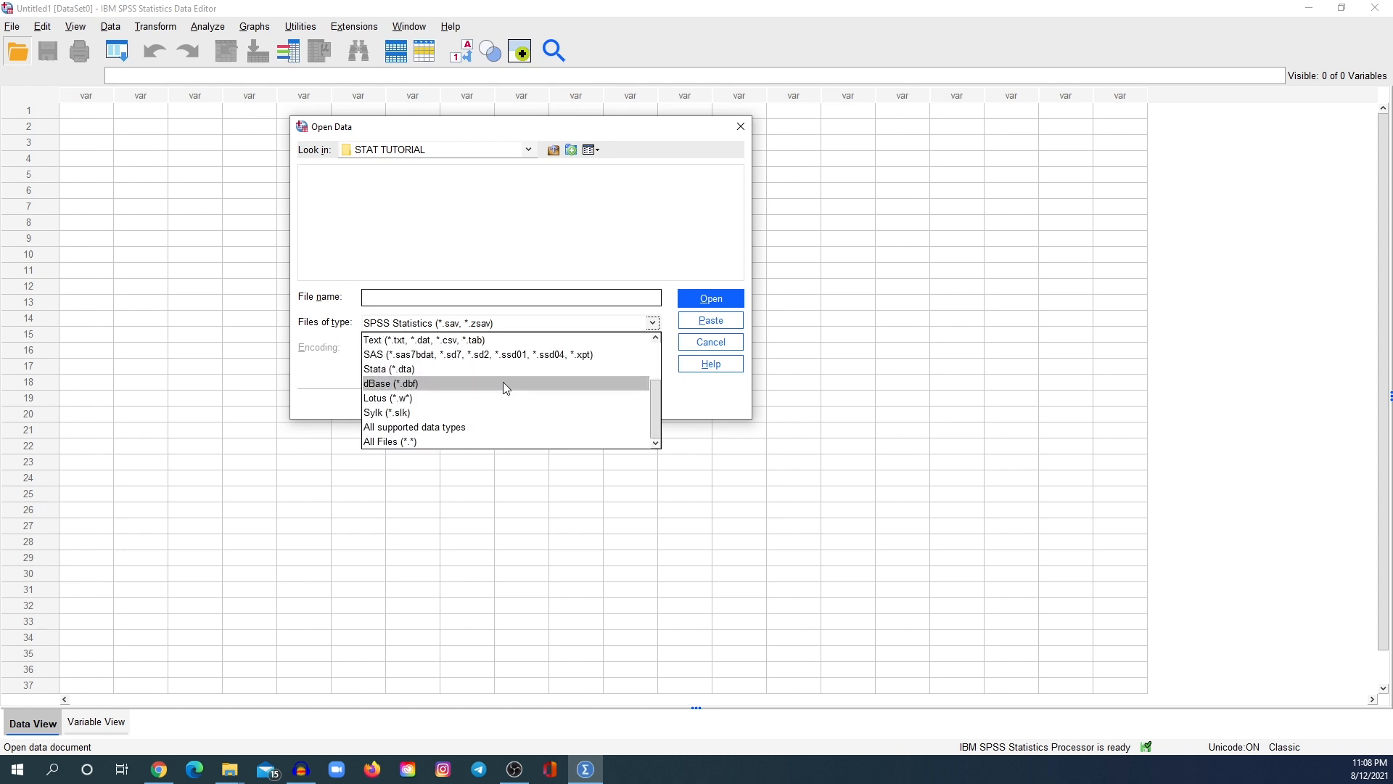
{"action": "left_click", "coordinate": [448, 442]}
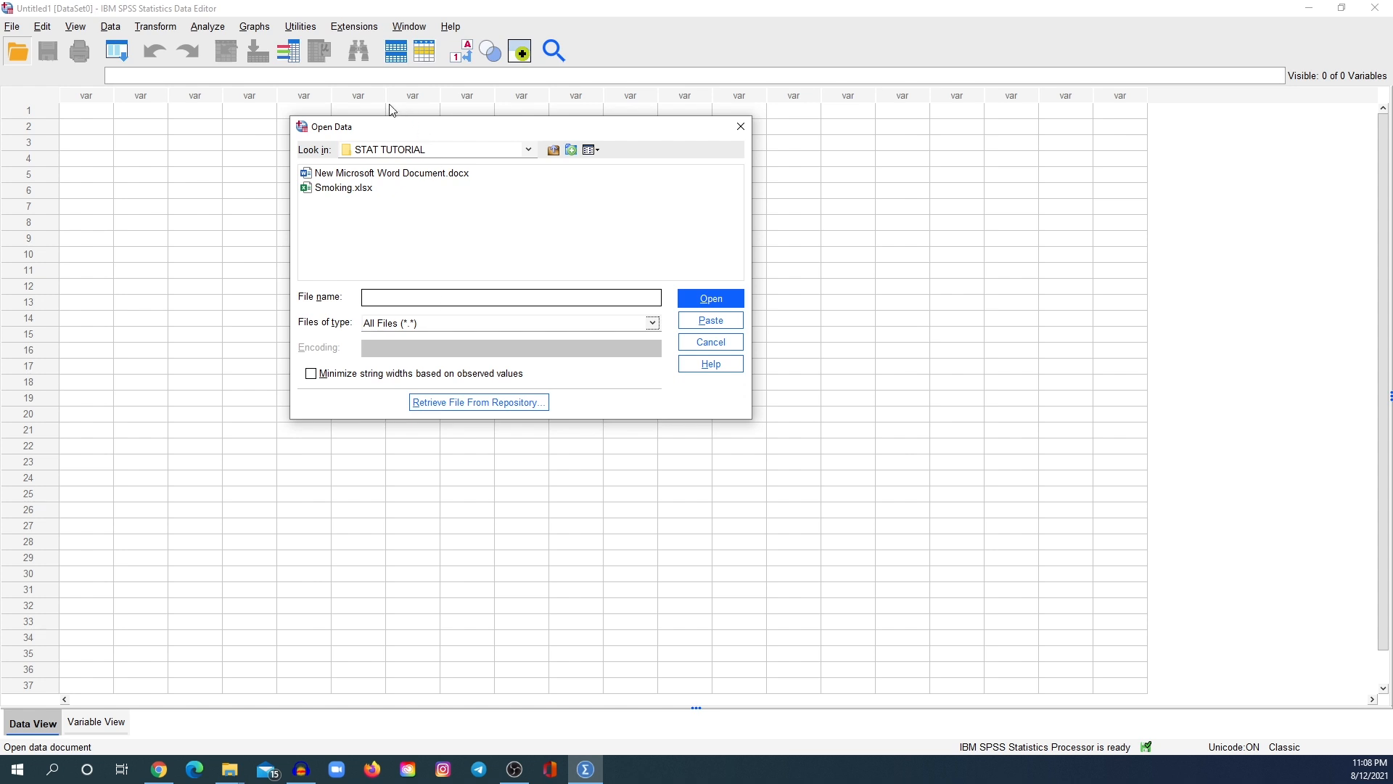
{"action": "left_click", "coordinate": [352, 192]}
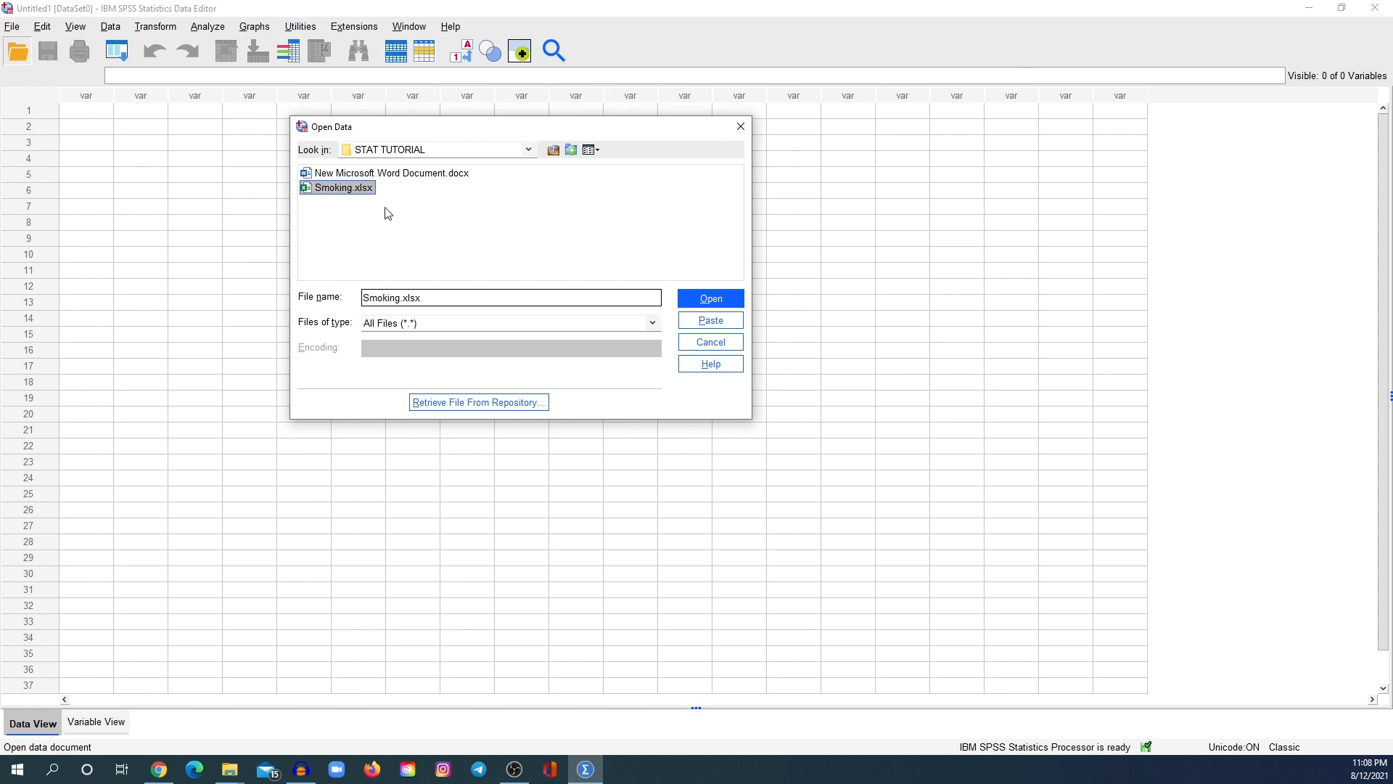
{"action": "left_click", "coordinate": [710, 298]}
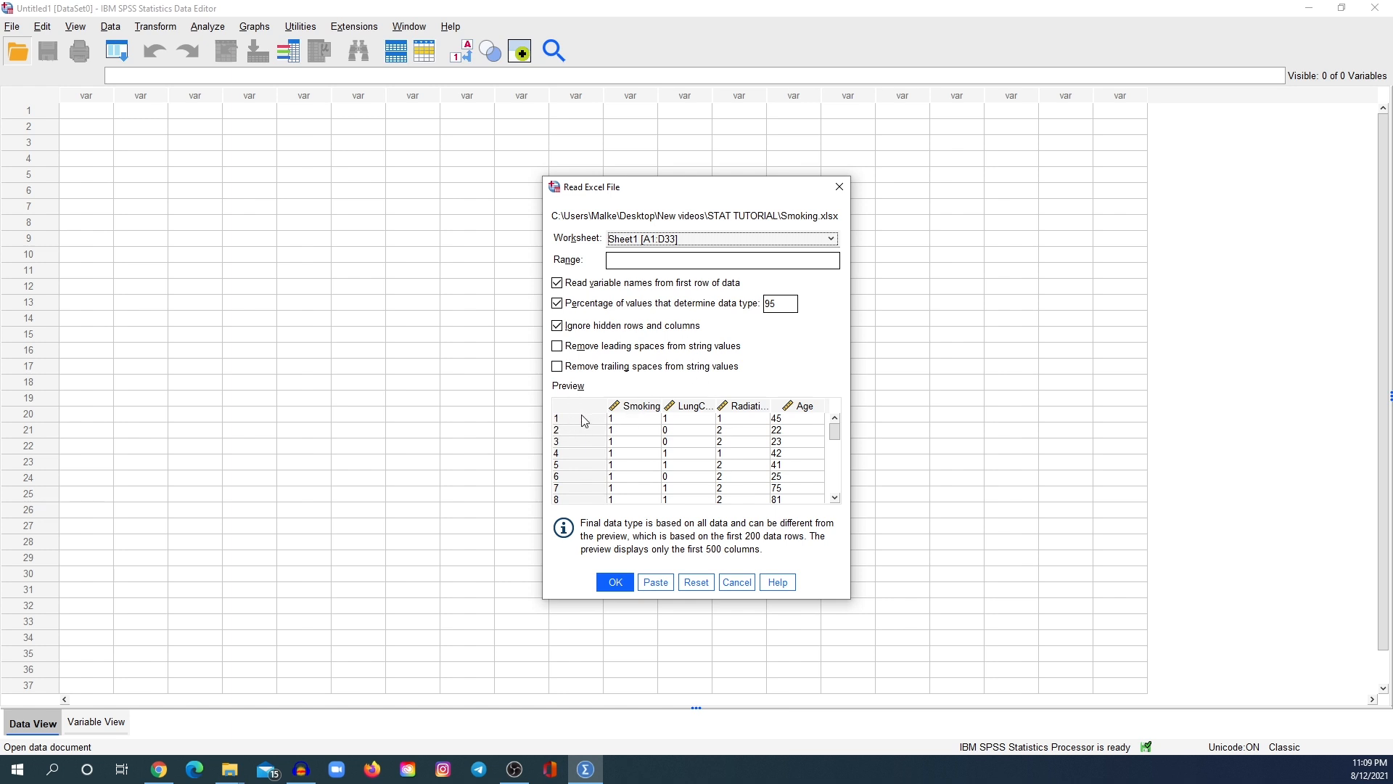
{"action": "left_click", "coordinate": [623, 583]}
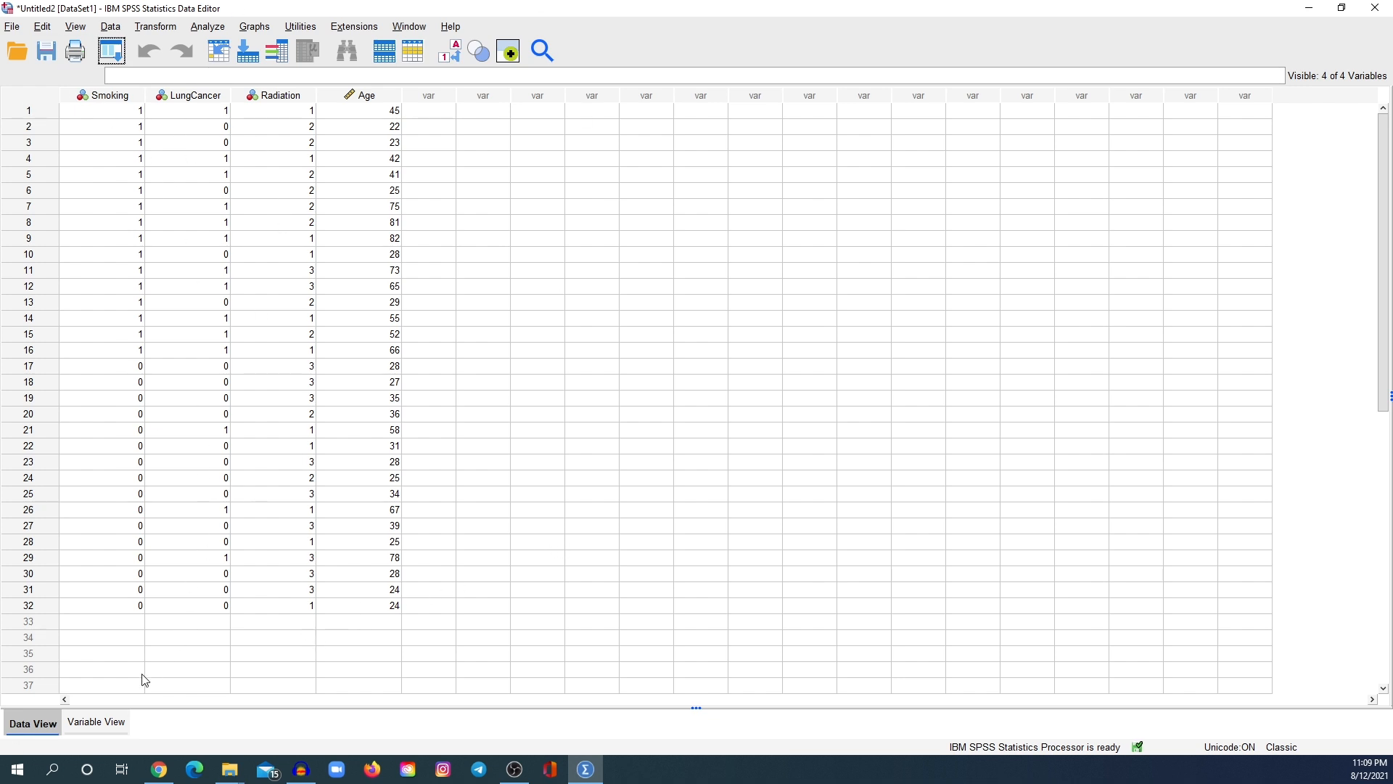
{"action": "left_click", "coordinate": [108, 722]}
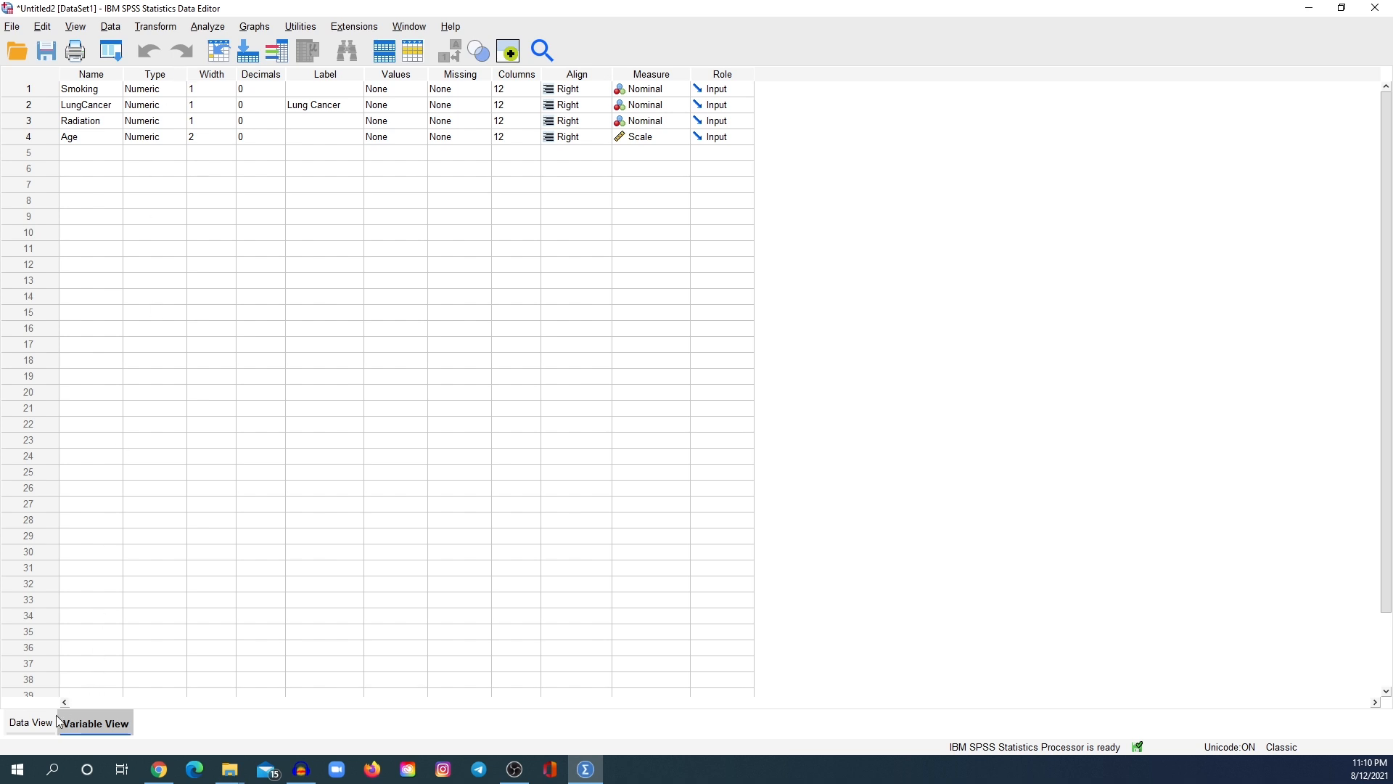
{"action": "left_click", "coordinate": [32, 723]}
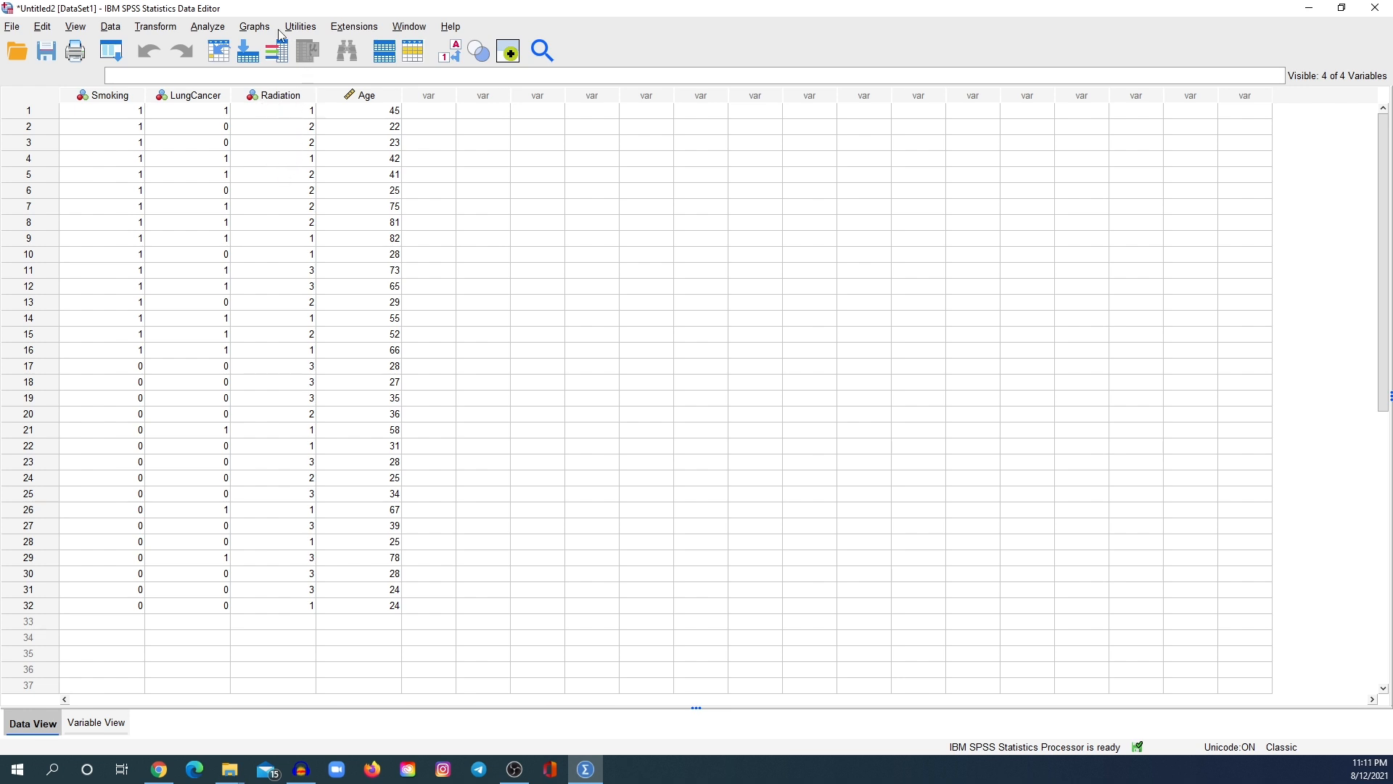
Step: Produce frequency tables for Smoking, Lung Cancer and Radiation, and review them in the output
{"action": "left_click", "coordinate": [208, 28]}
{"action": "mouse_move", "coordinate": [229, 106]}
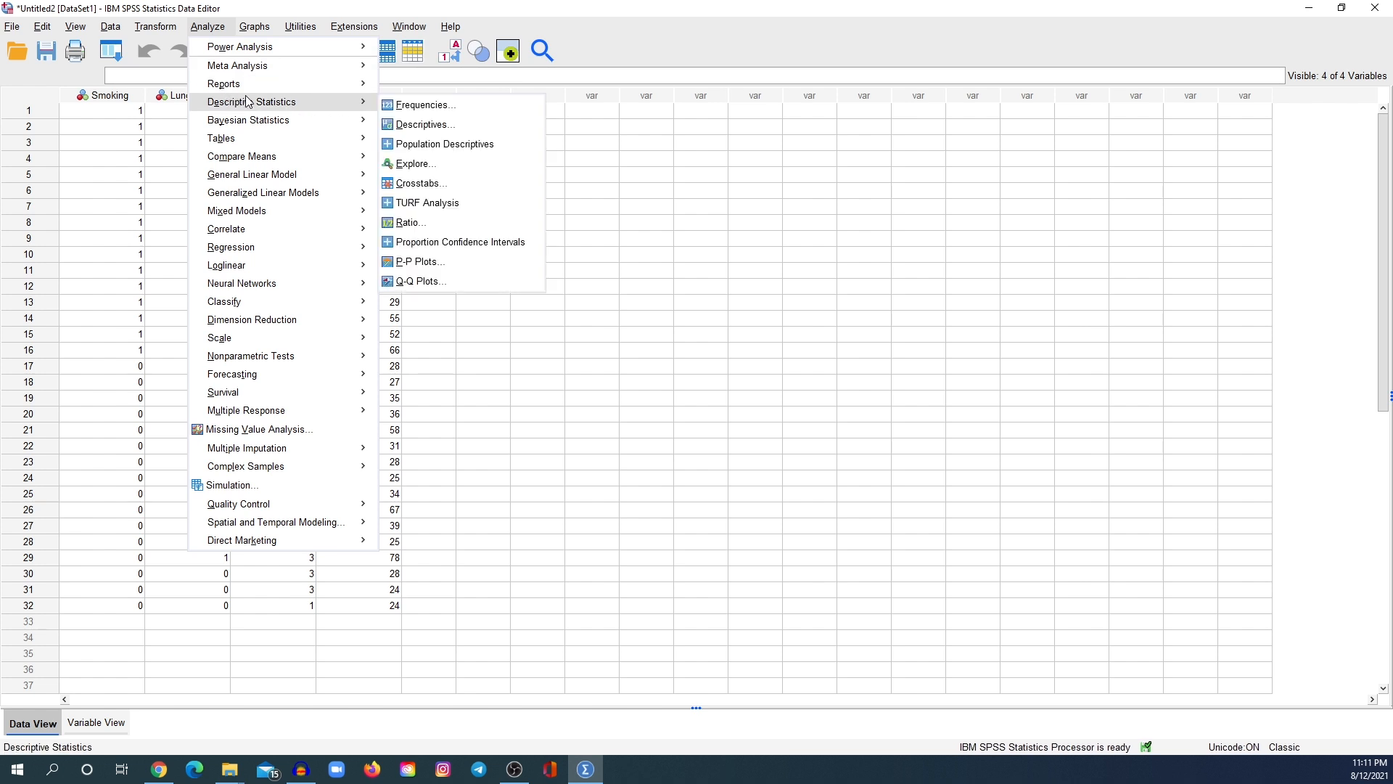
{"action": "left_click", "coordinate": [400, 108]}
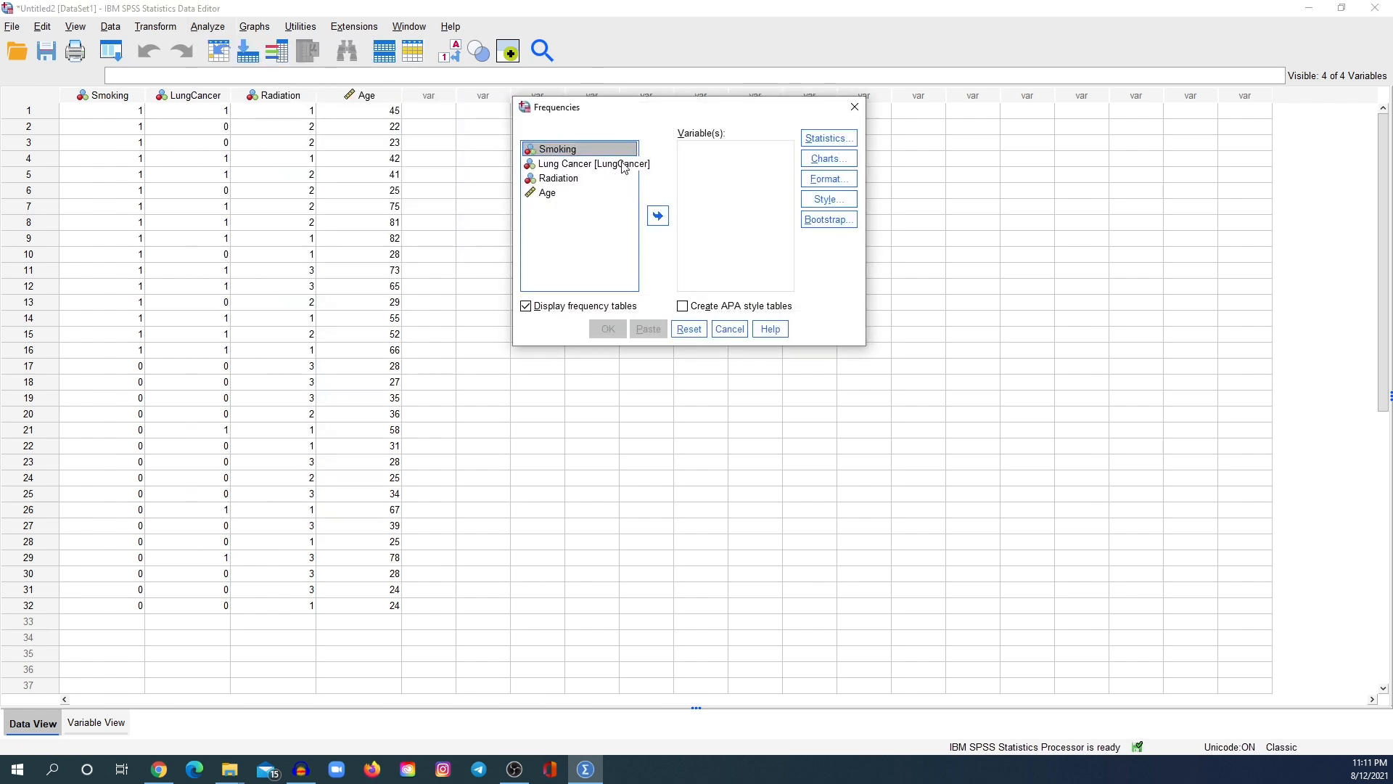
{"action": "left_click", "coordinate": [658, 216]}
{"action": "left_click", "coordinate": [601, 151]}
{"action": "left_click", "coordinate": [658, 217]}
{"action": "left_click", "coordinate": [591, 151]}
{"action": "left_click", "coordinate": [660, 217]}
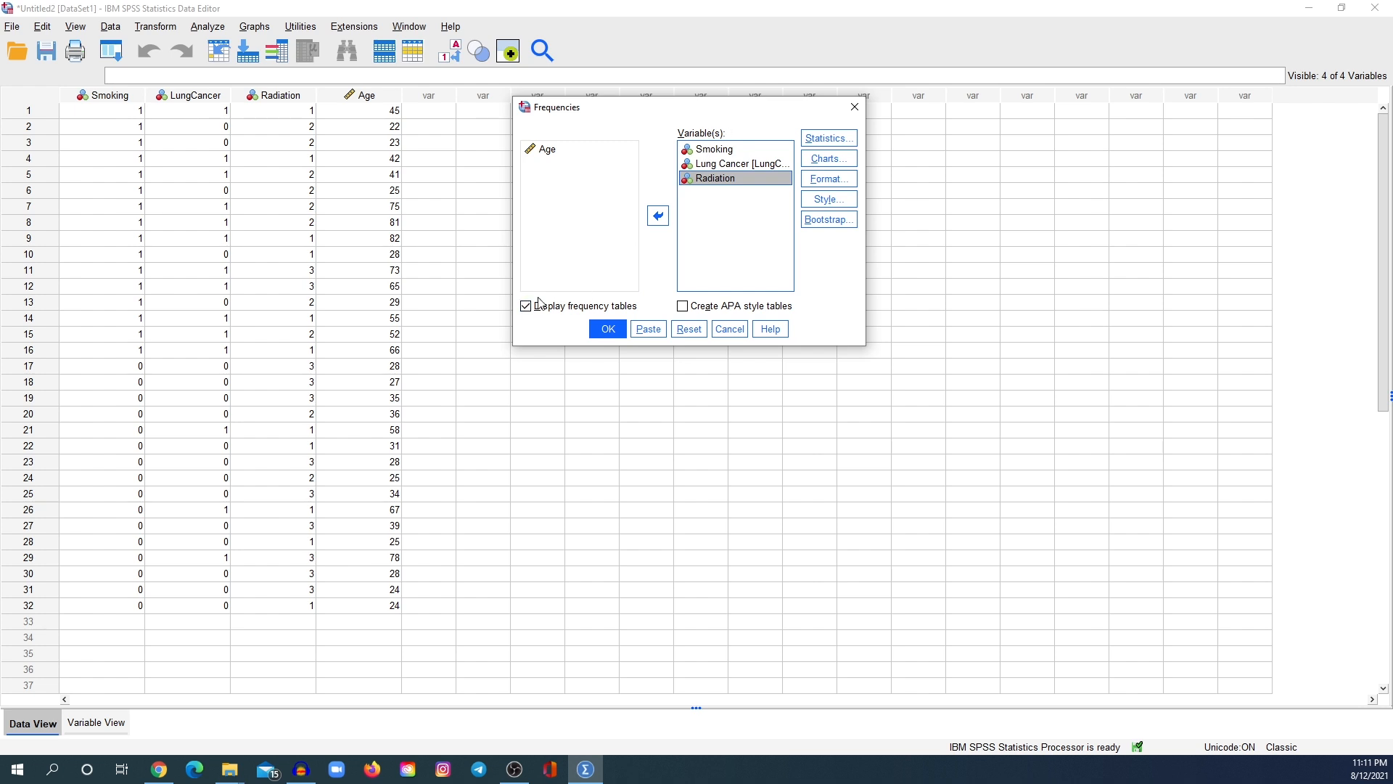
{"action": "left_click", "coordinate": [609, 330]}
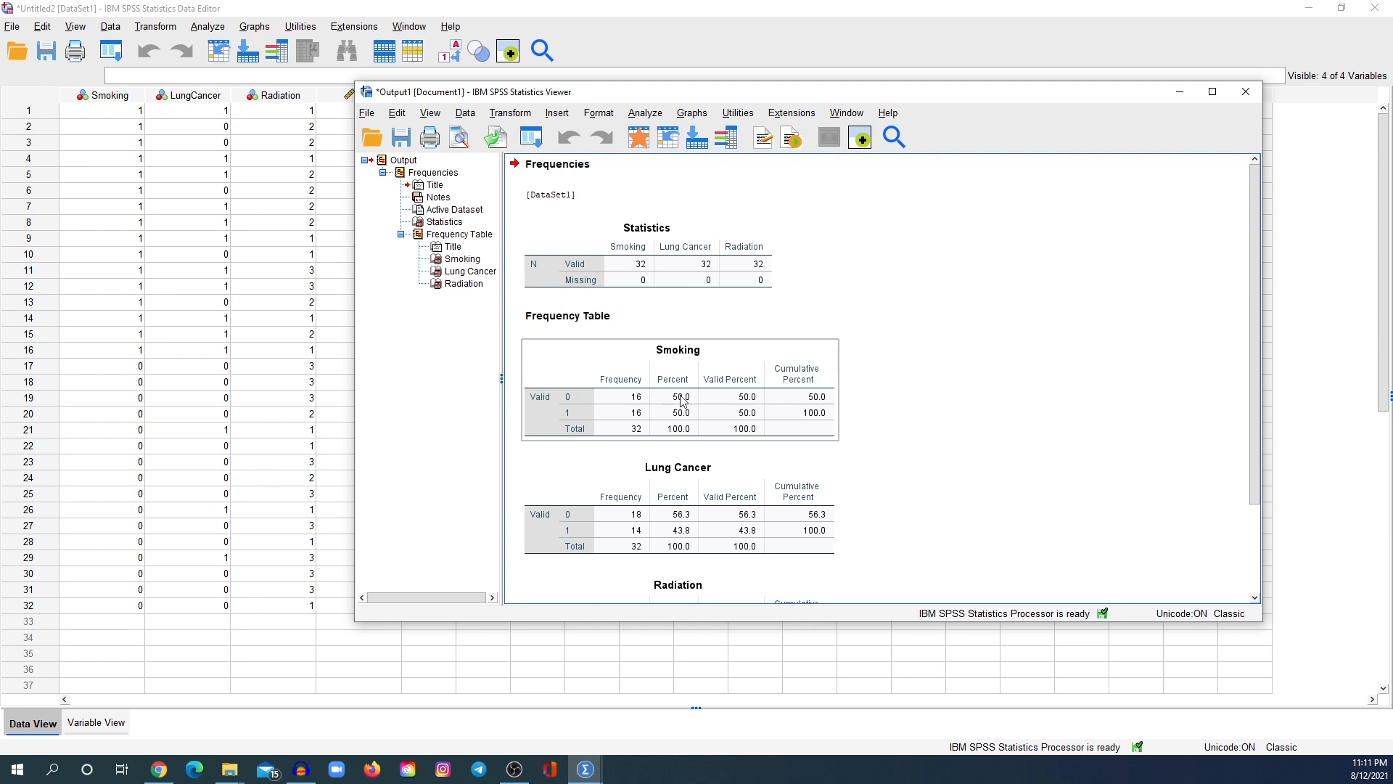
{"action": "scroll", "coordinate": [698, 418], "scroll_direction": "down", "scroll_amount": 3}
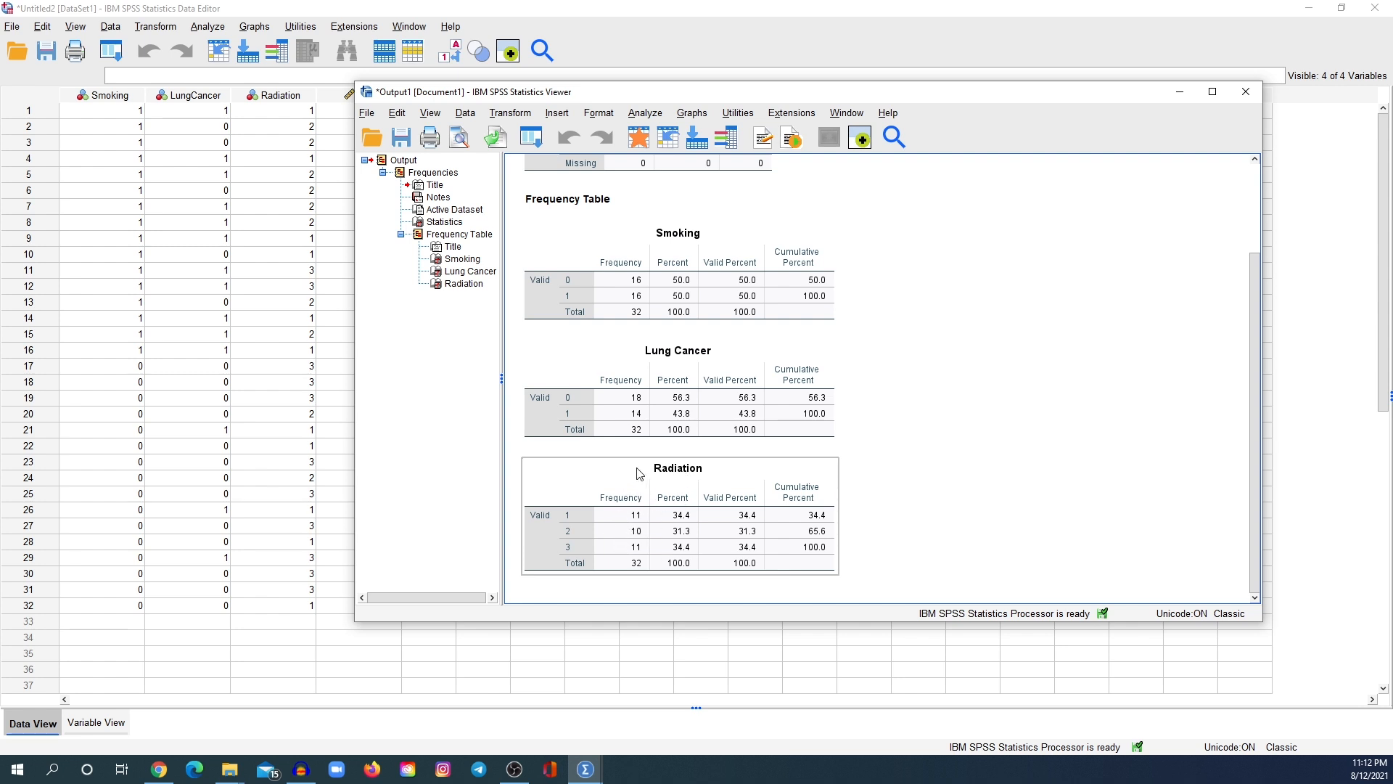
Step: Start another Frequencies analysis from the dataset and remove Smoking, Lung Cancer and Radiation from its variables
{"action": "left_click", "coordinate": [398, 8]}
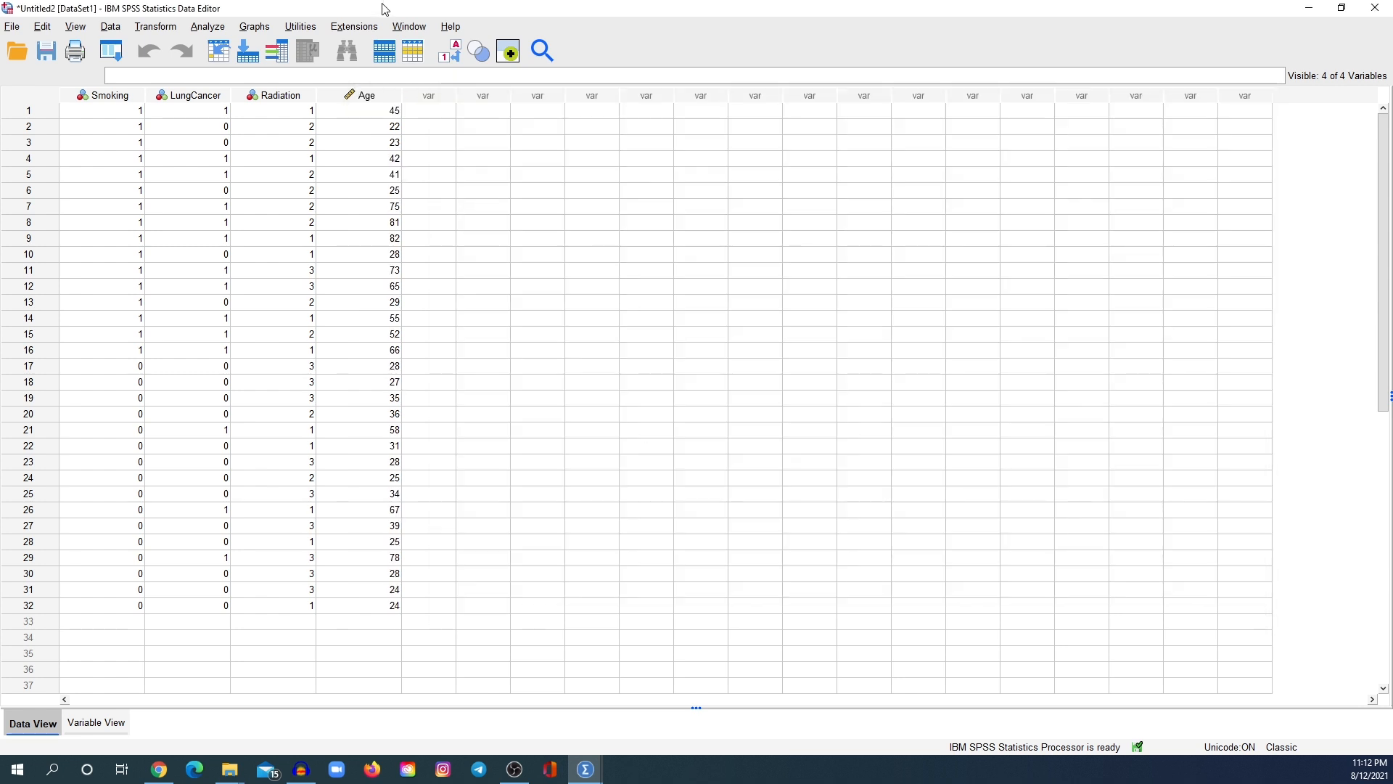
{"action": "left_click", "coordinate": [209, 27]}
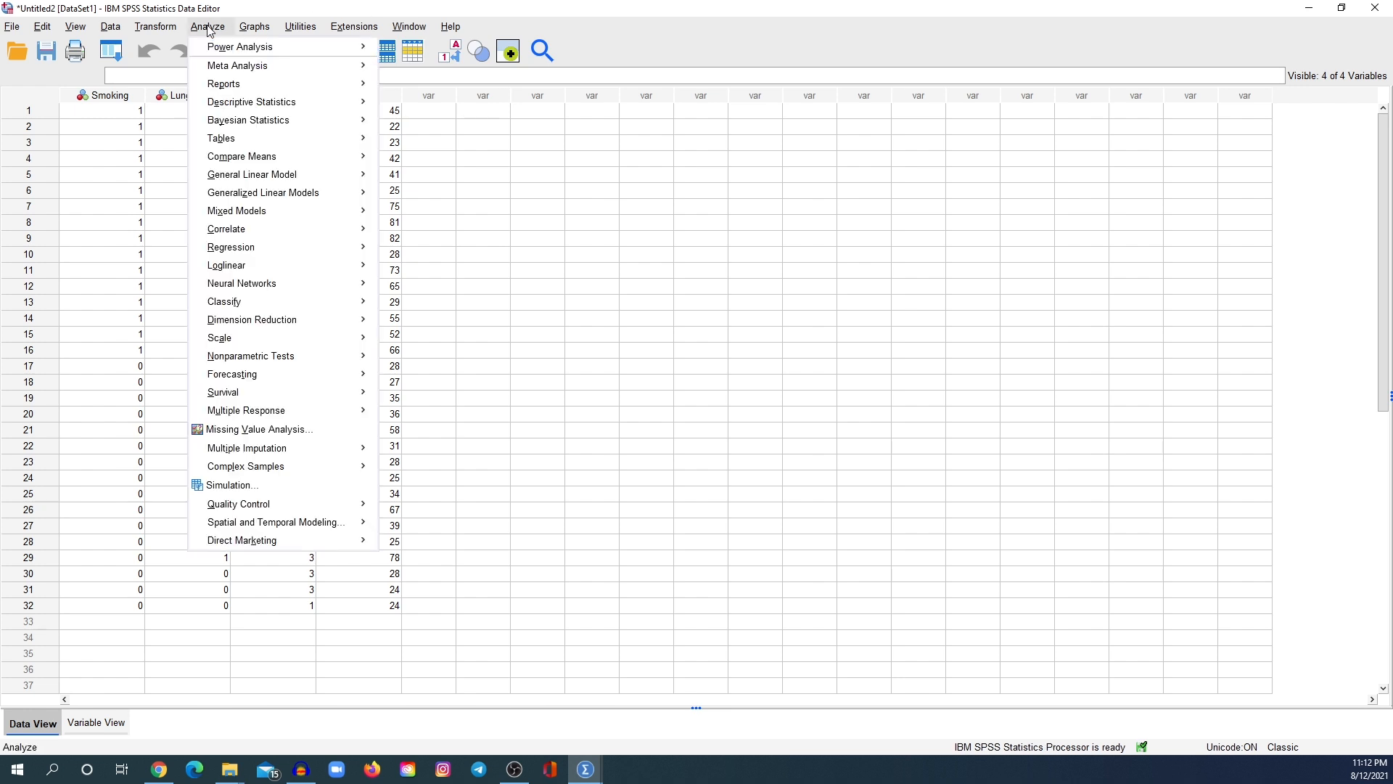
{"action": "mouse_move", "coordinate": [243, 102]}
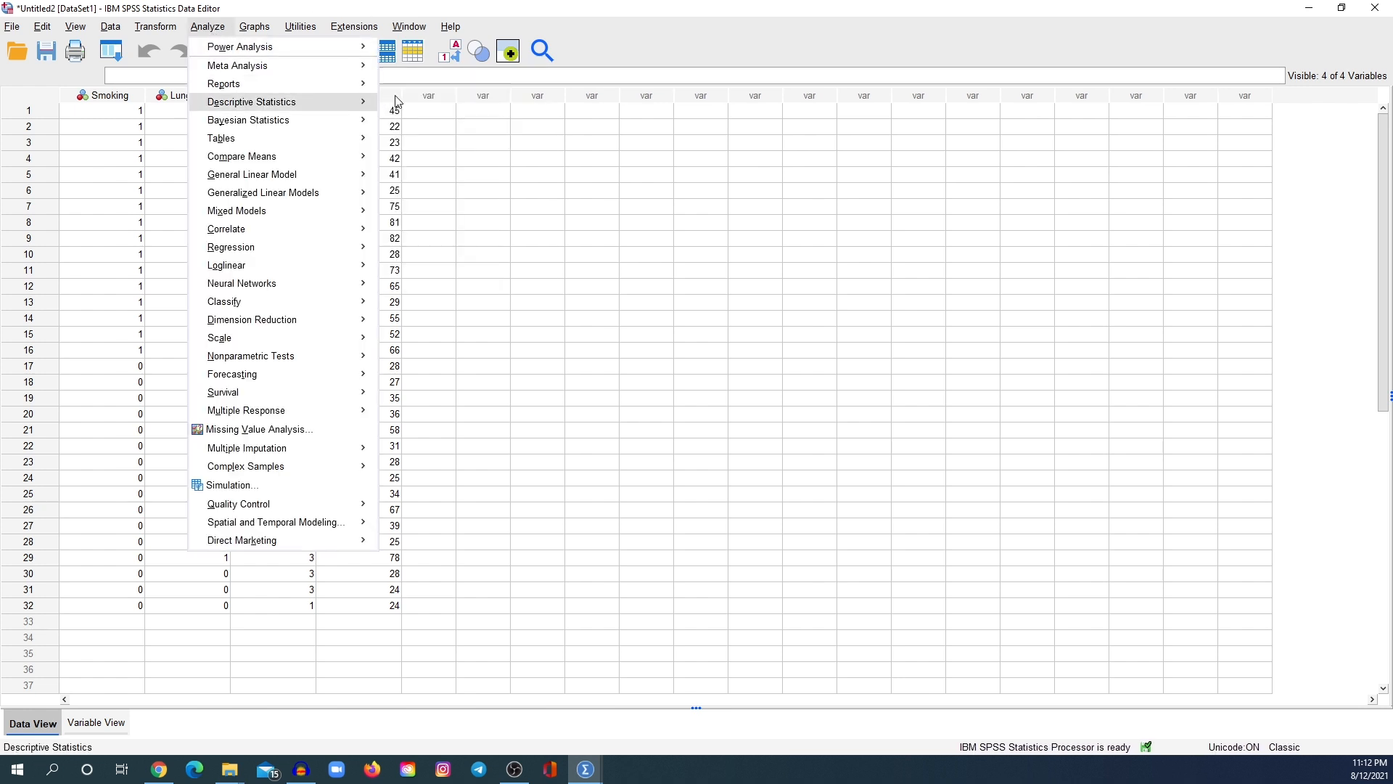
{"action": "left_click", "coordinate": [417, 106]}
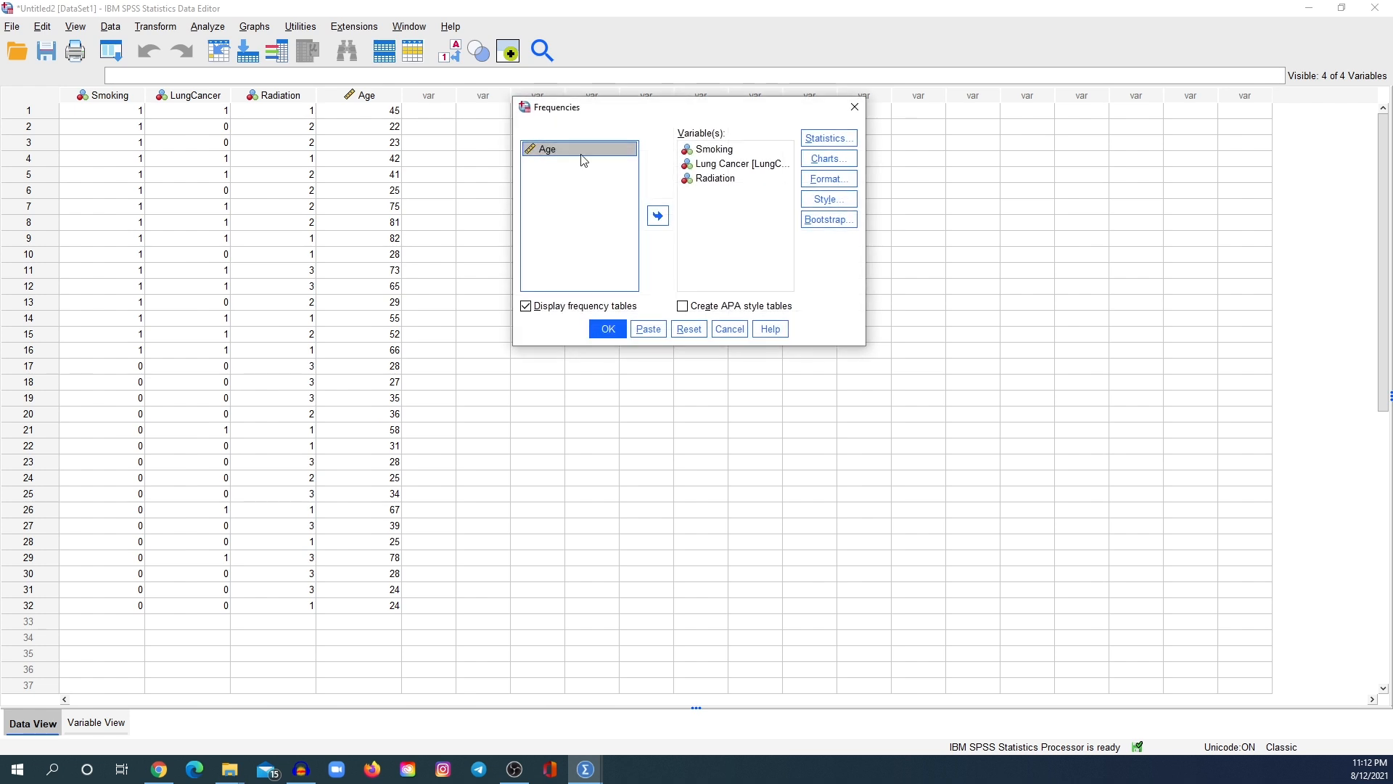
{"action": "left_click", "coordinate": [736, 148]}
{"action": "left_click", "coordinate": [658, 216]}
{"action": "left_click", "coordinate": [701, 150]}
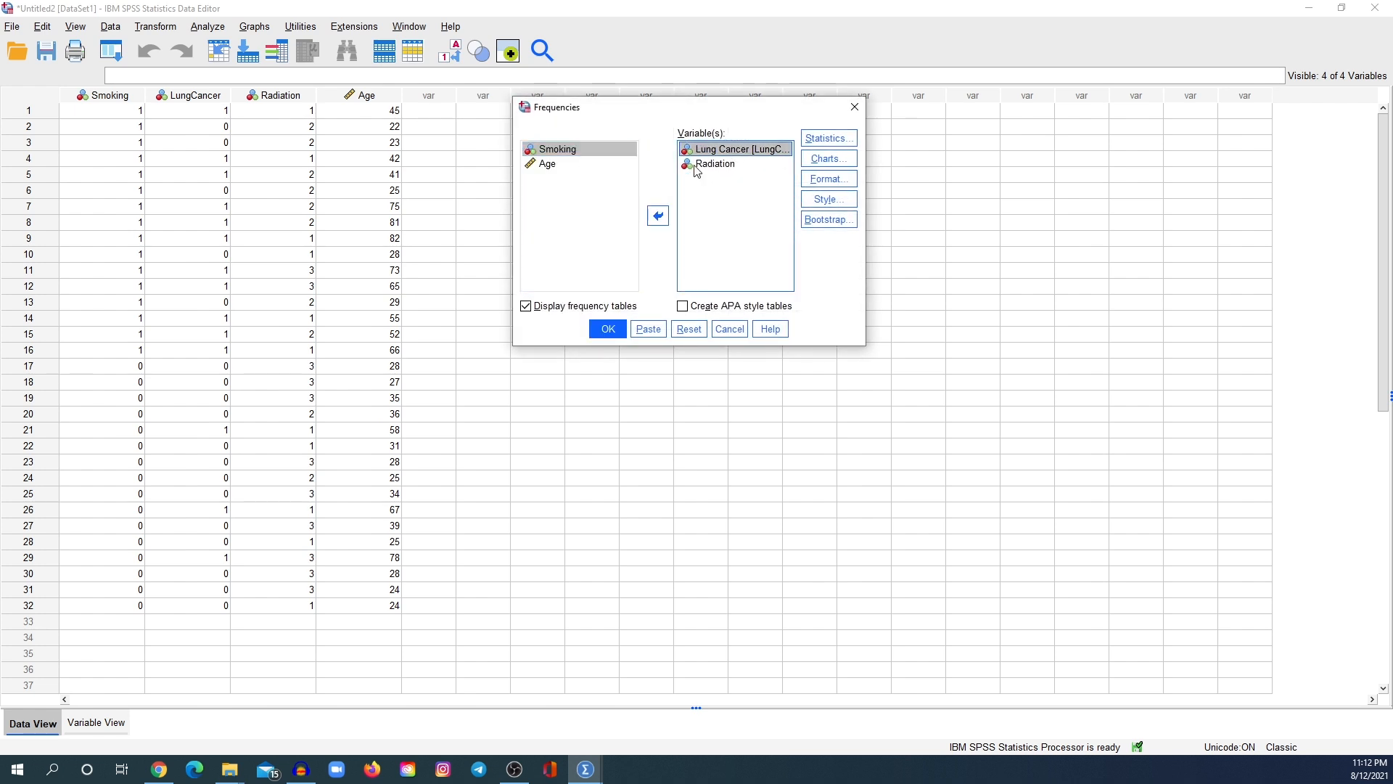
{"action": "left_click", "coordinate": [658, 215]}
{"action": "left_click", "coordinate": [708, 150]}
{"action": "left_click", "coordinate": [658, 215]}
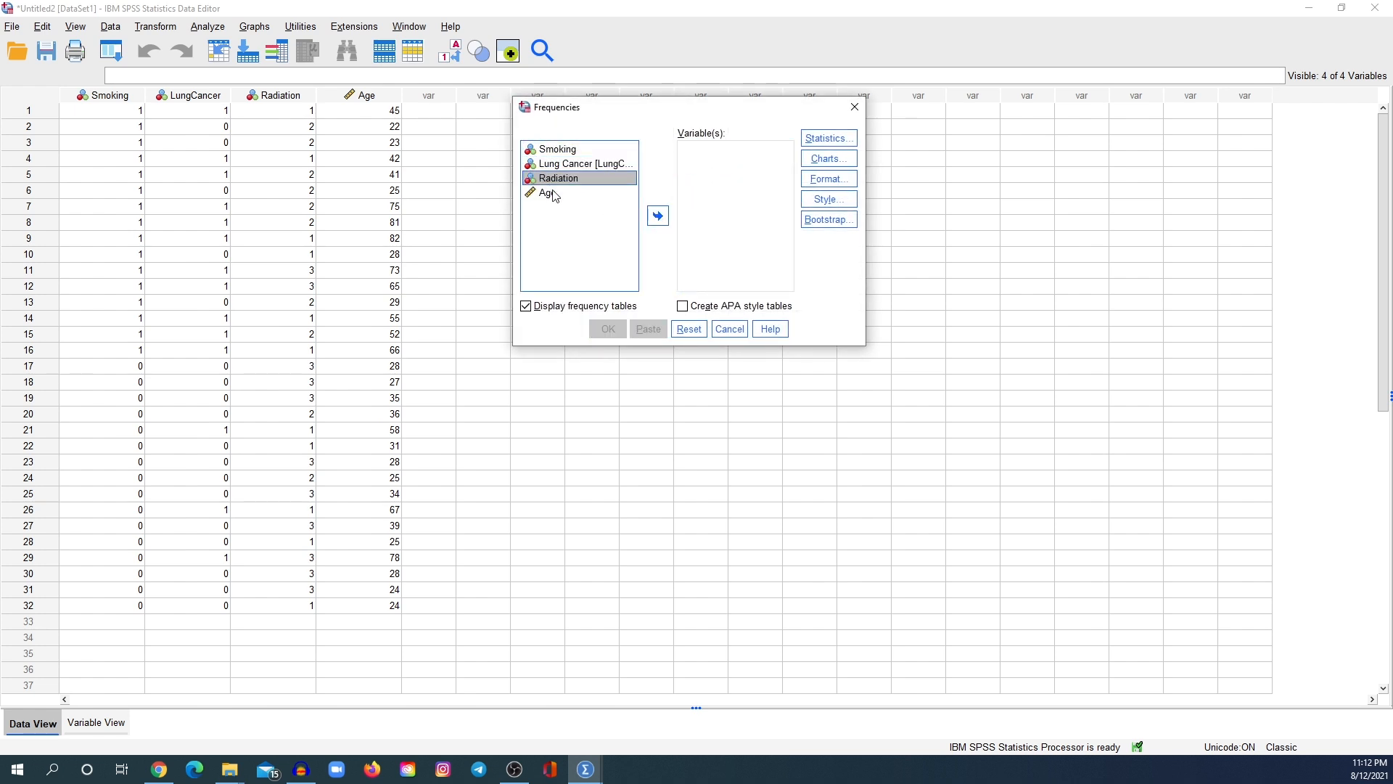
Step: Add Age as the variable to analyse and turn off the display of frequency tables
{"action": "left_click", "coordinate": [553, 193]}
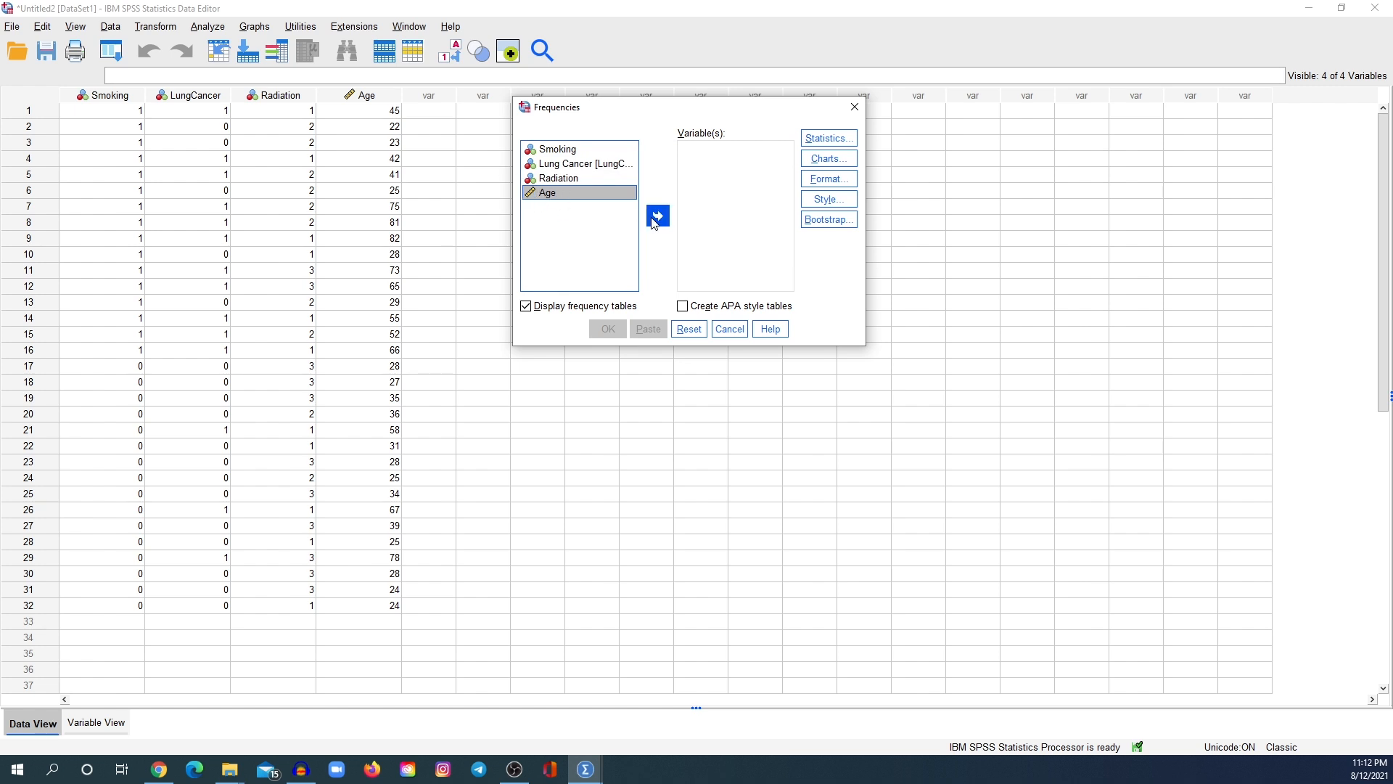
{"action": "left_click", "coordinate": [658, 216]}
{"action": "left_click", "coordinate": [529, 307]}
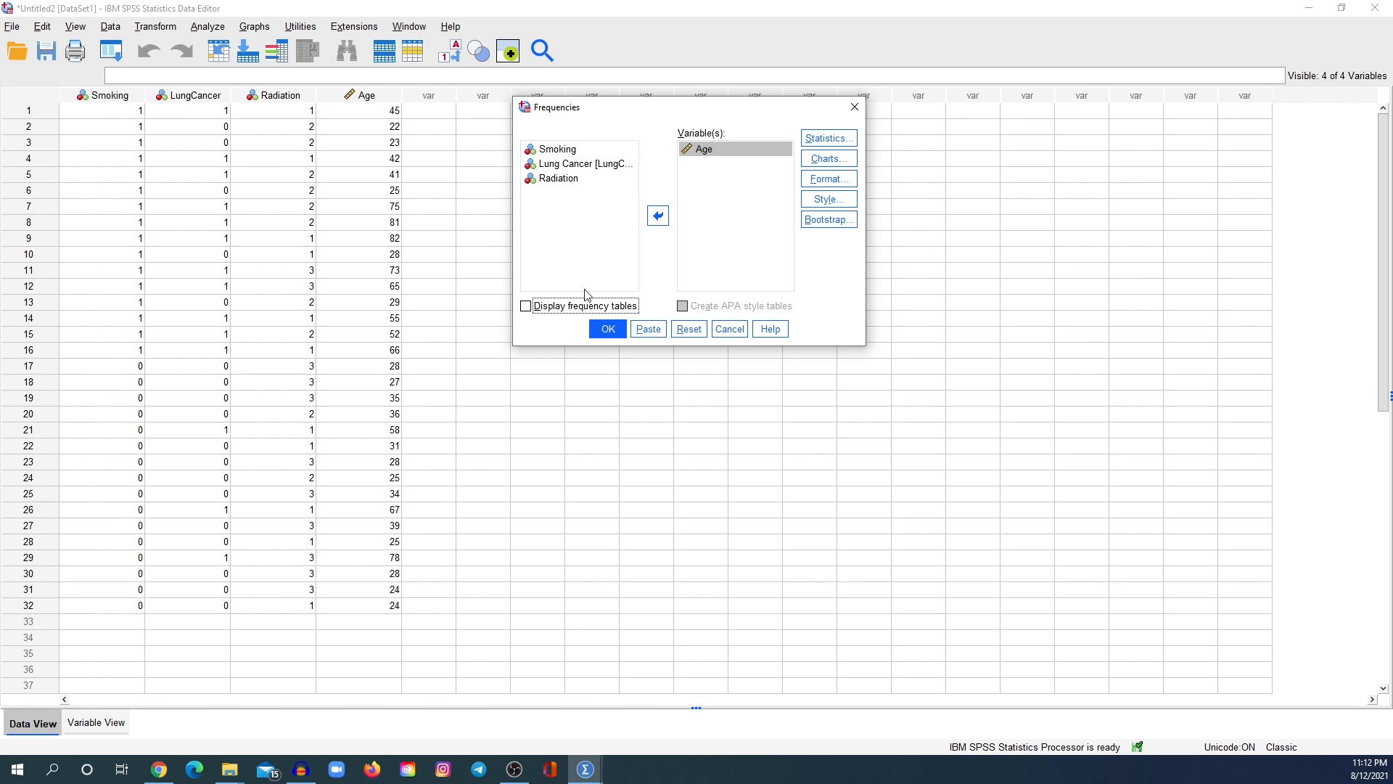
Step: Request the mean, median, quartiles and standard deviation for Age, run the analysis and review the output
{"action": "left_click", "coordinate": [835, 138]}
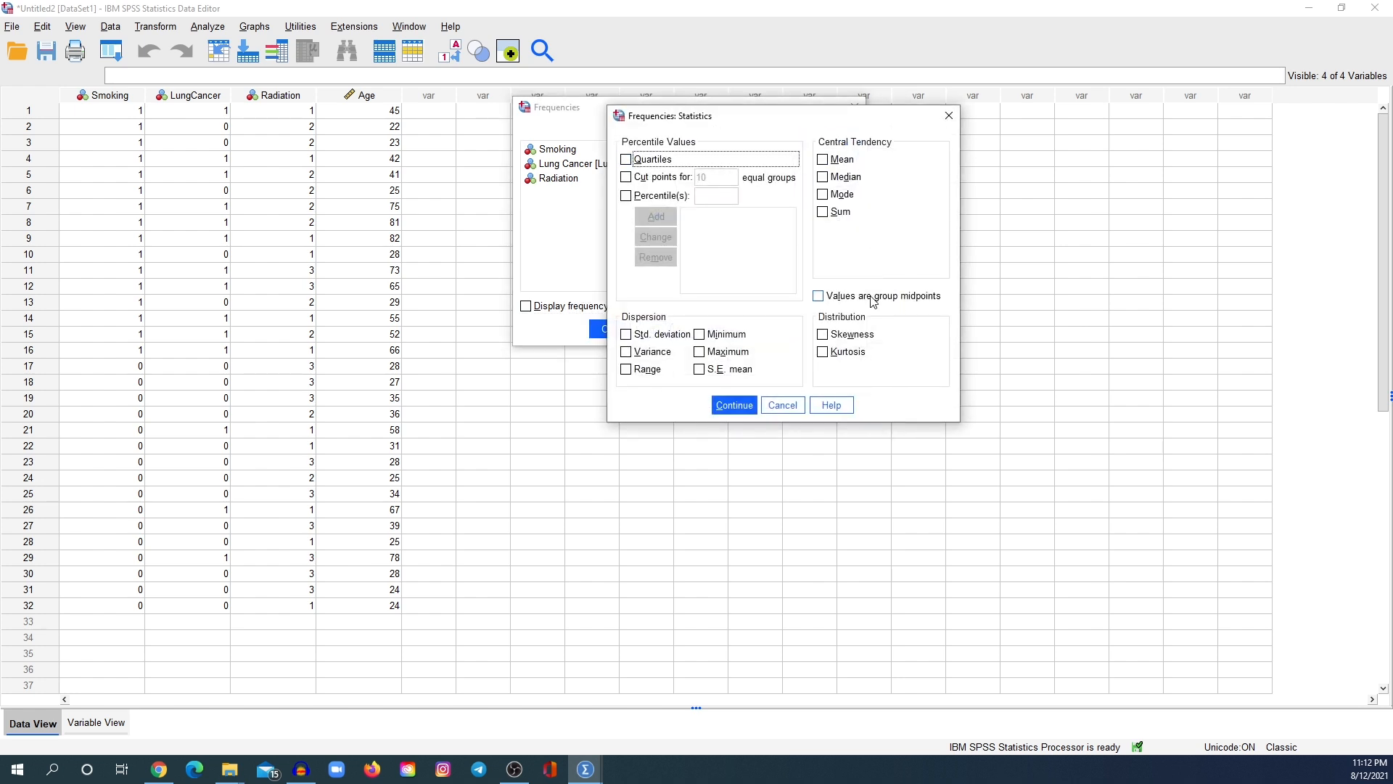
{"action": "left_click", "coordinate": [825, 160]}
{"action": "left_click", "coordinate": [825, 178]}
{"action": "left_click", "coordinate": [626, 159]}
{"action": "left_click", "coordinate": [656, 334]}
{"action": "left_click", "coordinate": [734, 405]}
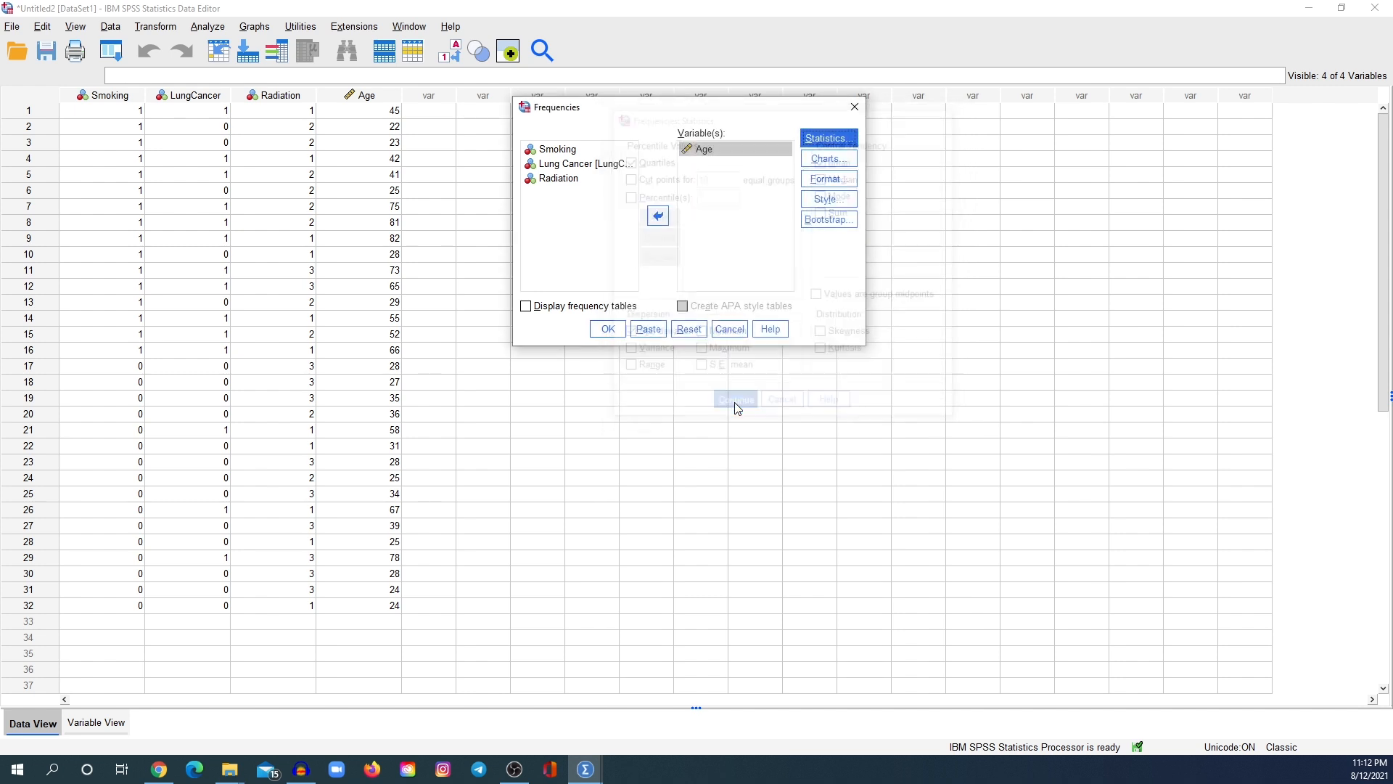
{"action": "left_click", "coordinate": [622, 330]}
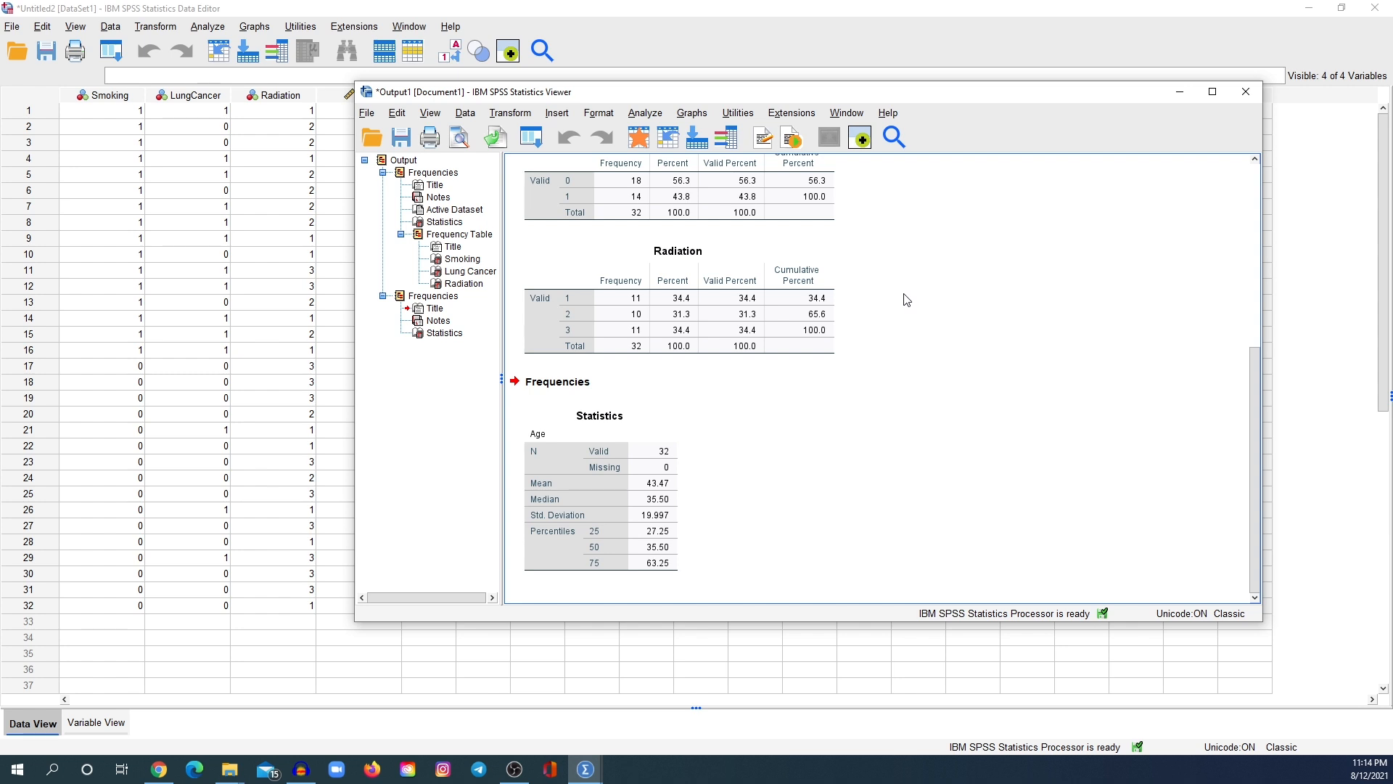
{"action": "scroll", "coordinate": [907, 298], "scroll_direction": "up", "scroll_amount": 5}
{"action": "scroll", "coordinate": [732, 328], "scroll_direction": "down", "scroll_amount": 3}
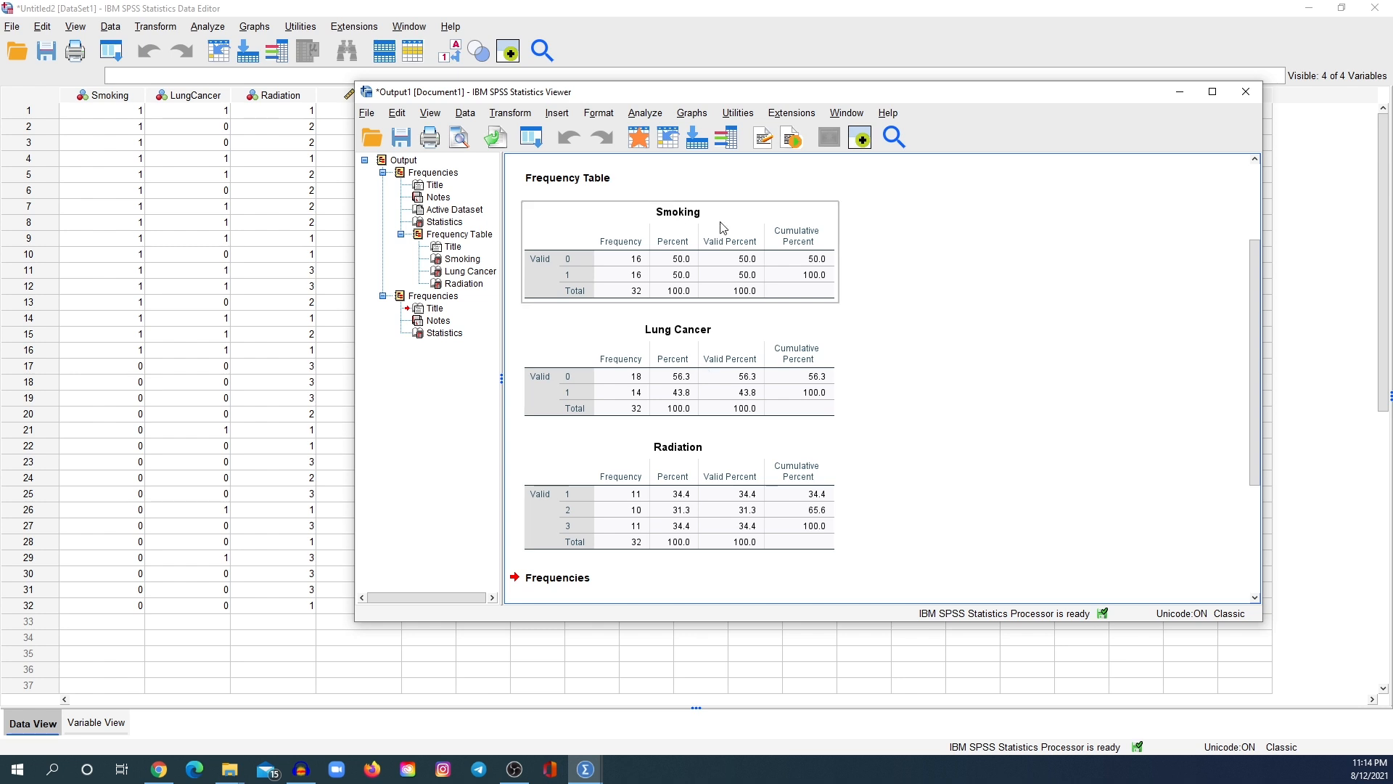
Step: Set up a Crosstabs analysis with Smoking in the rows and Lung Cancer in the columns, and confirm its statistics options
{"action": "left_click", "coordinate": [640, 114]}
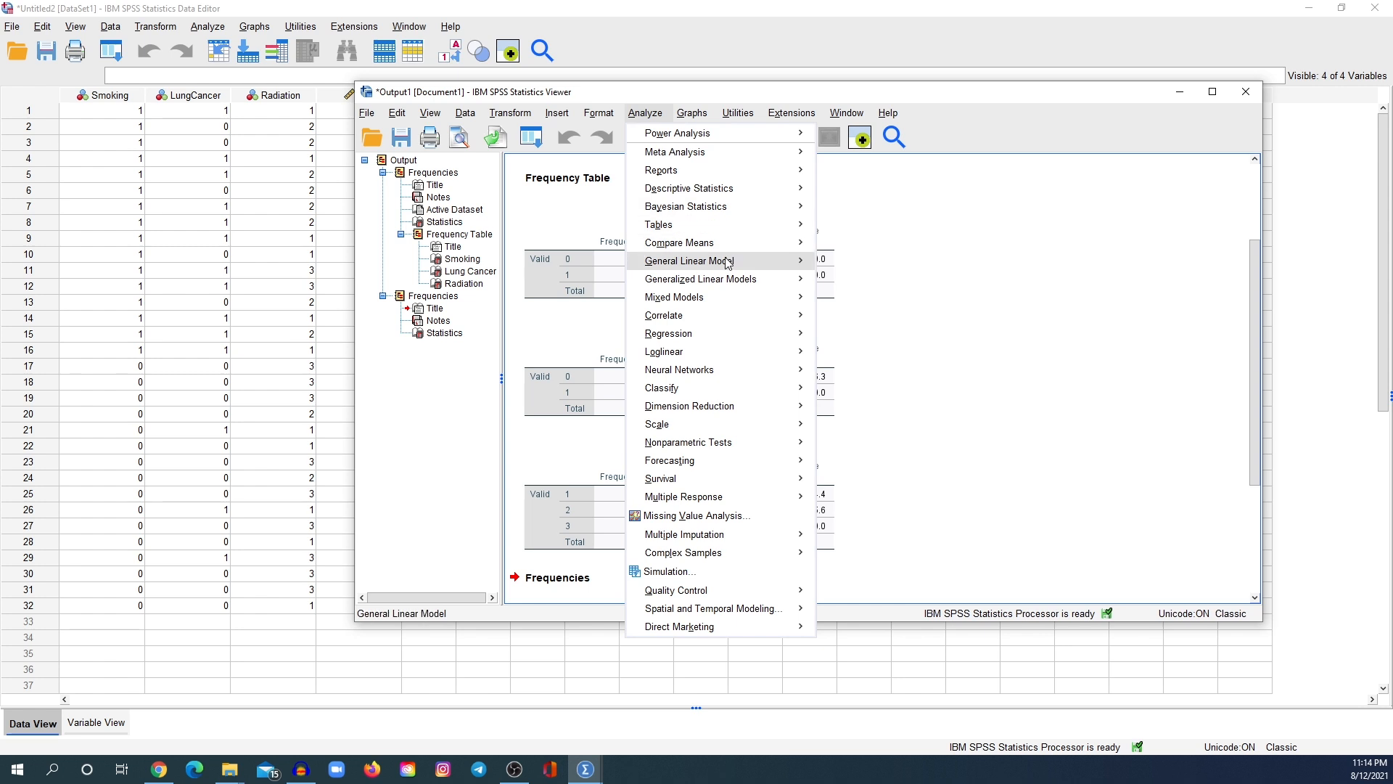
{"action": "mouse_move", "coordinate": [737, 195]}
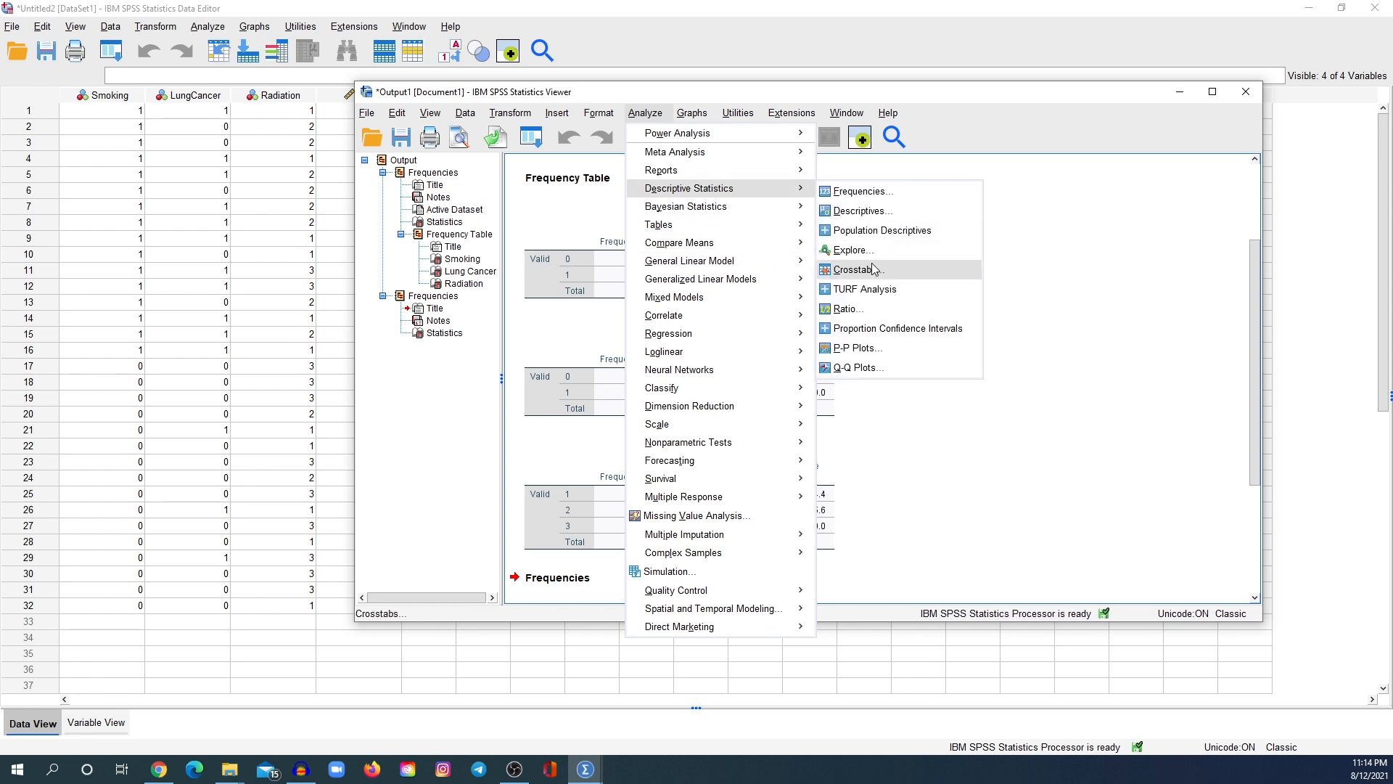
{"action": "left_click", "coordinate": [863, 269]}
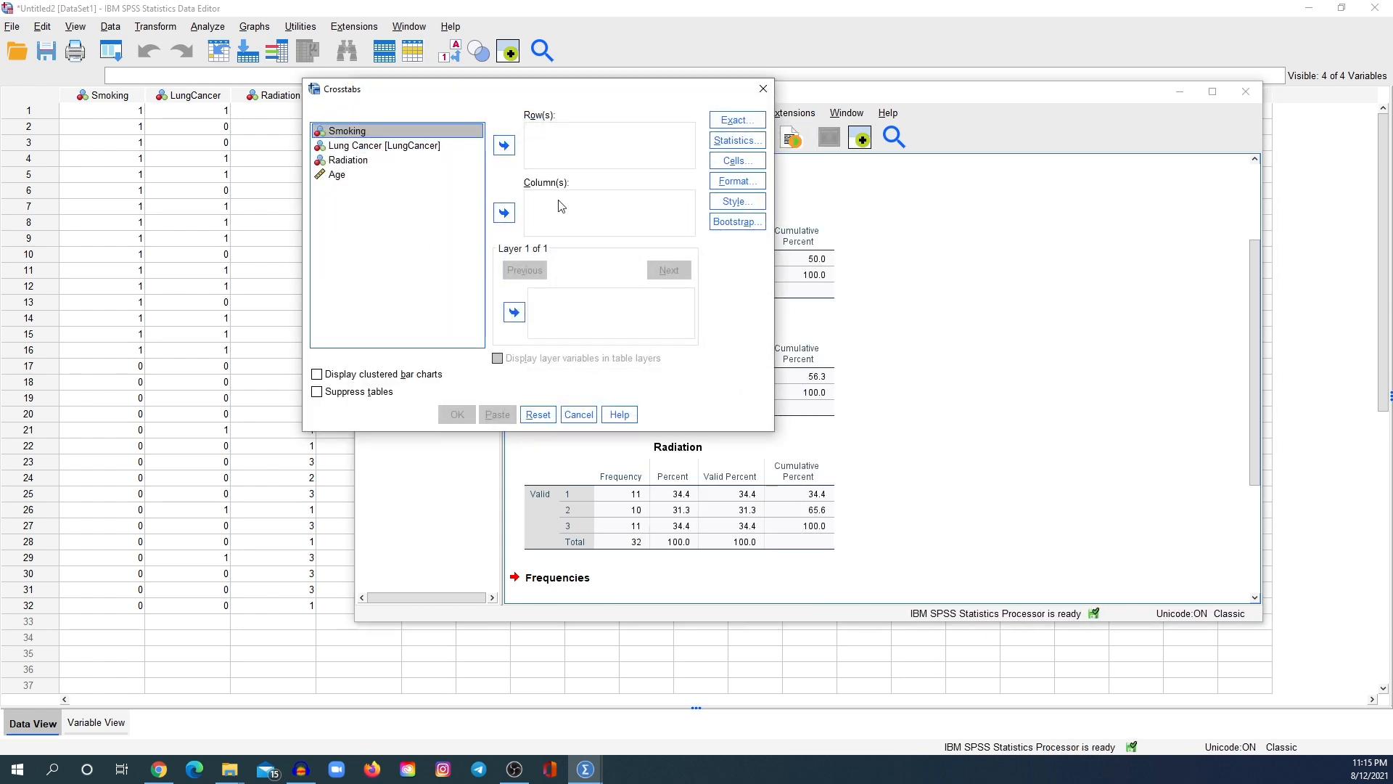
{"action": "left_click", "coordinate": [502, 148]}
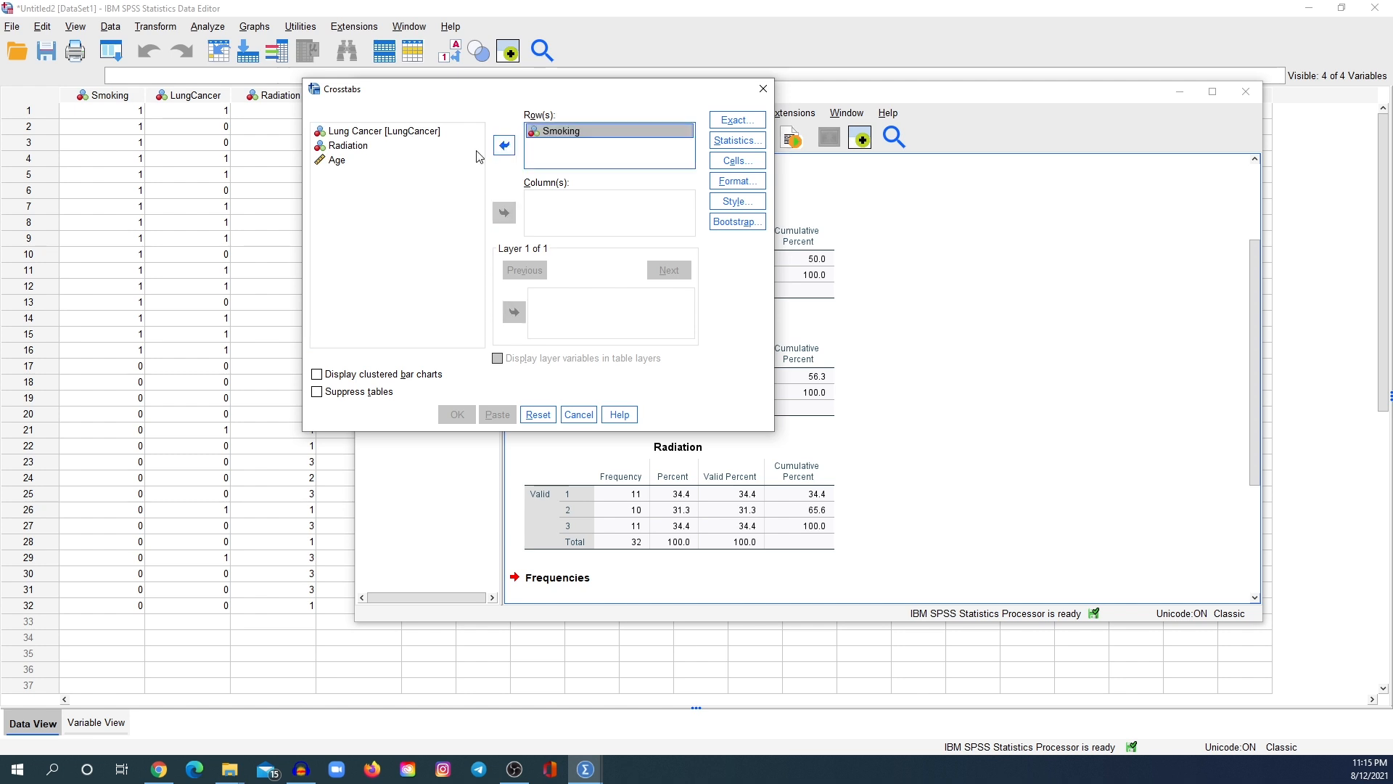
{"action": "left_click", "coordinate": [396, 133]}
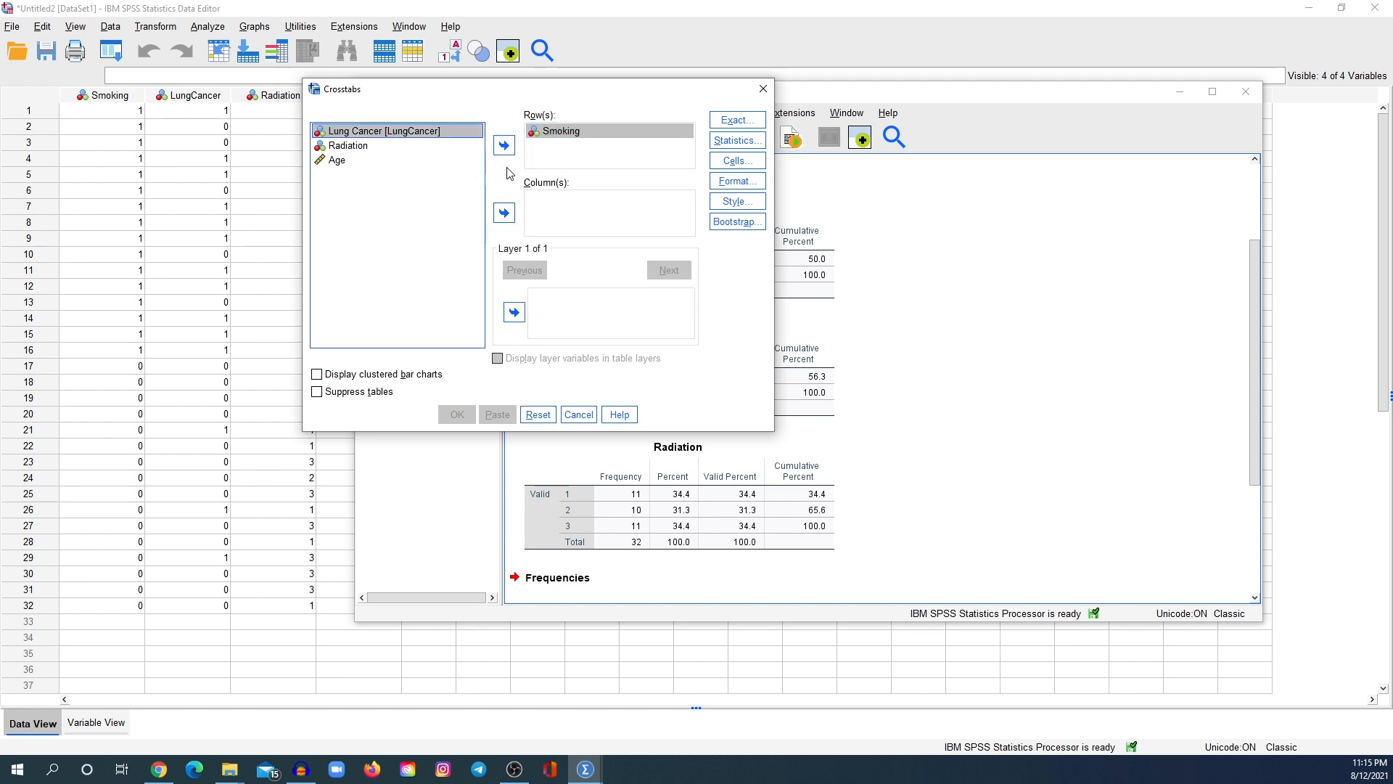
{"action": "left_click", "coordinate": [503, 212]}
{"action": "left_click", "coordinate": [737, 140]}
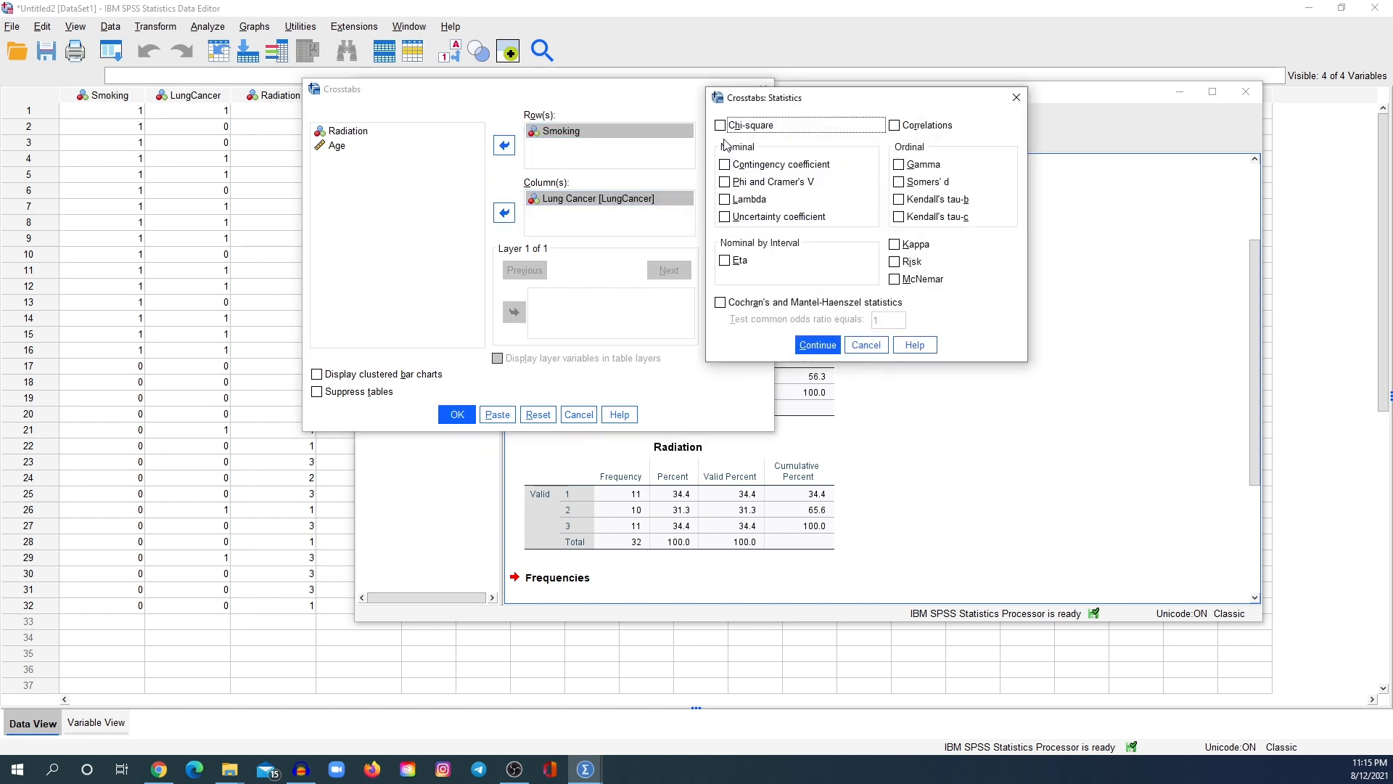
{"action": "left_click", "coordinate": [818, 345]}
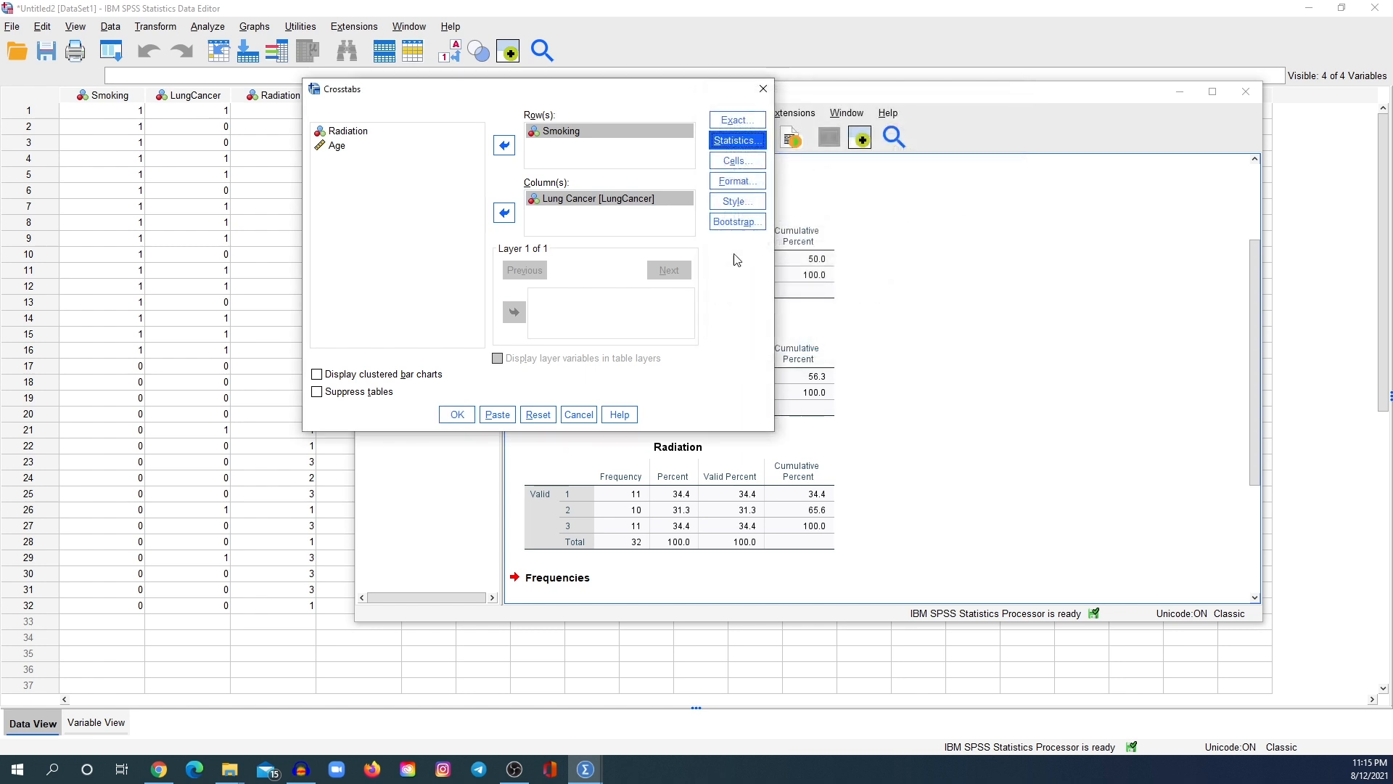
Step: Set the crosstab cells to show observed and expected counts plus row, column and total percentages
{"action": "left_click", "coordinate": [734, 161]}
{"action": "left_click_drag", "start_coordinate": [861, 132], "coordinate": [819, 92]}
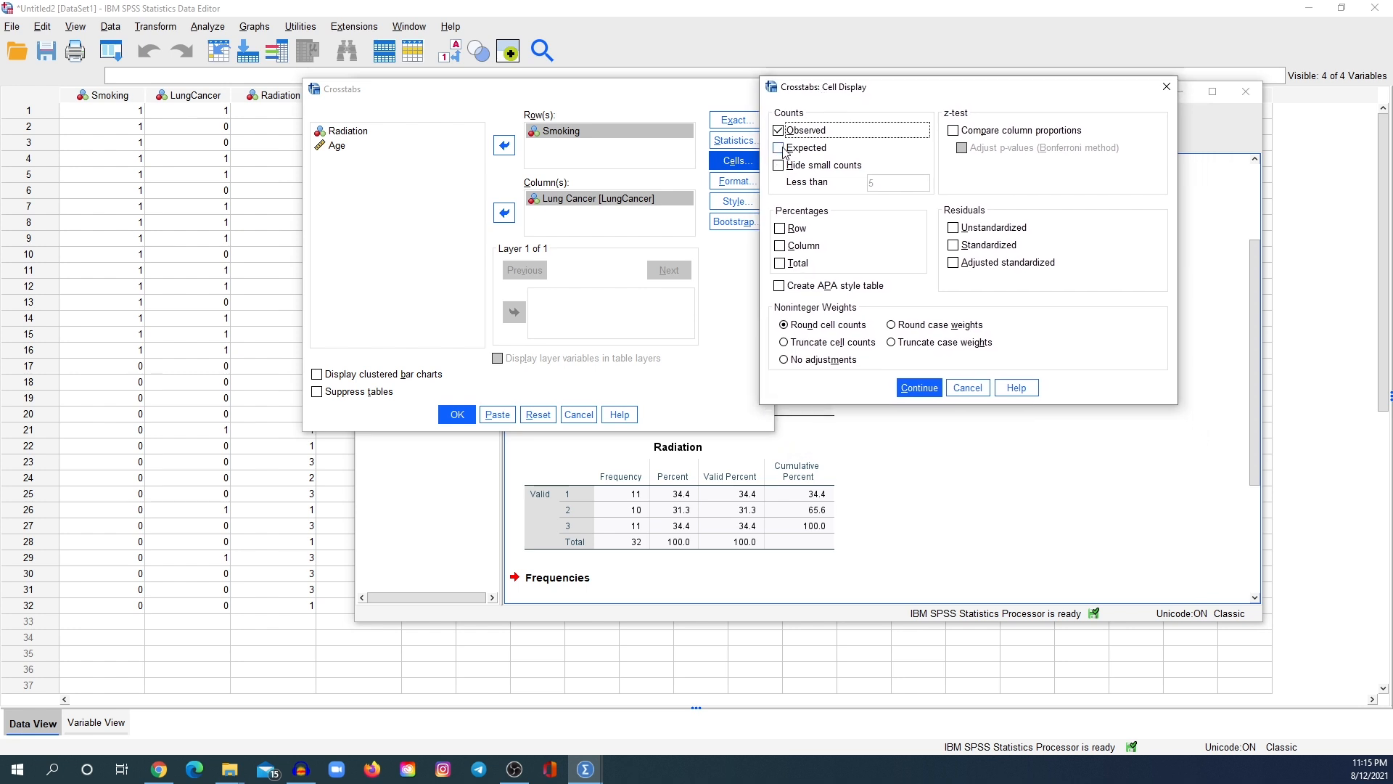
{"action": "left_click", "coordinate": [780, 148]}
{"action": "left_click", "coordinate": [780, 228]}
{"action": "left_click", "coordinate": [787, 247]}
{"action": "left_click", "coordinate": [790, 264]}
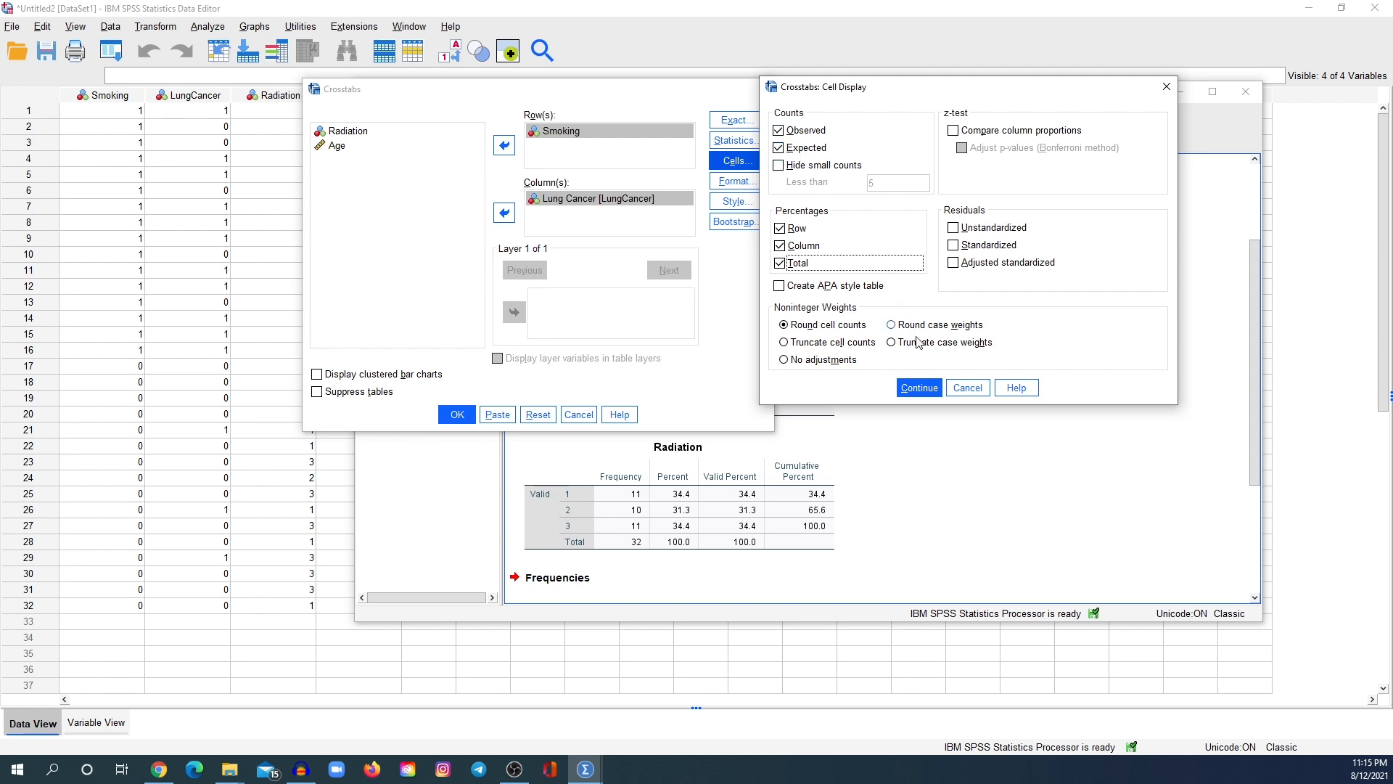
{"action": "left_click", "coordinate": [919, 388]}
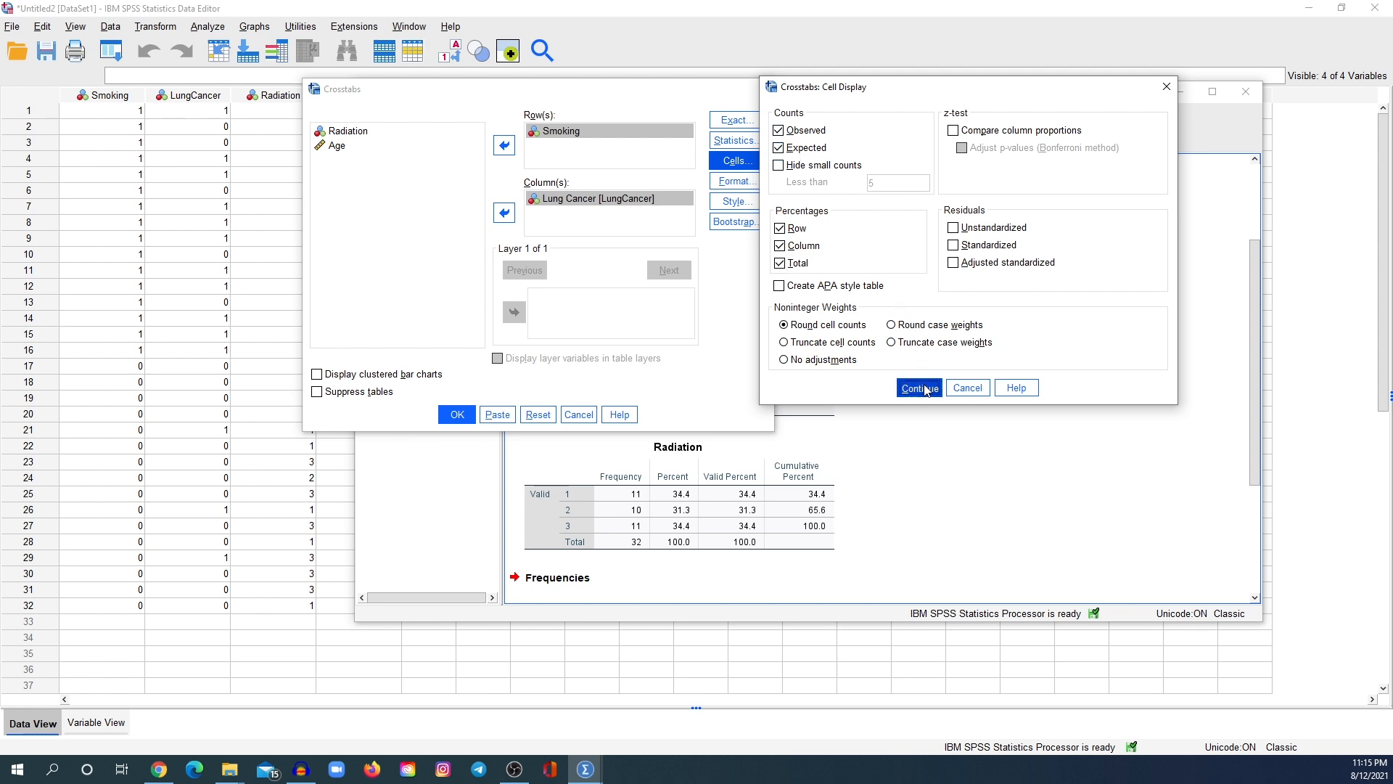
Step: Run the Smoking by Lung Cancer crosstabs analysis and review the crosstabulation and chi-square test tables
{"action": "left_click", "coordinate": [467, 415]}
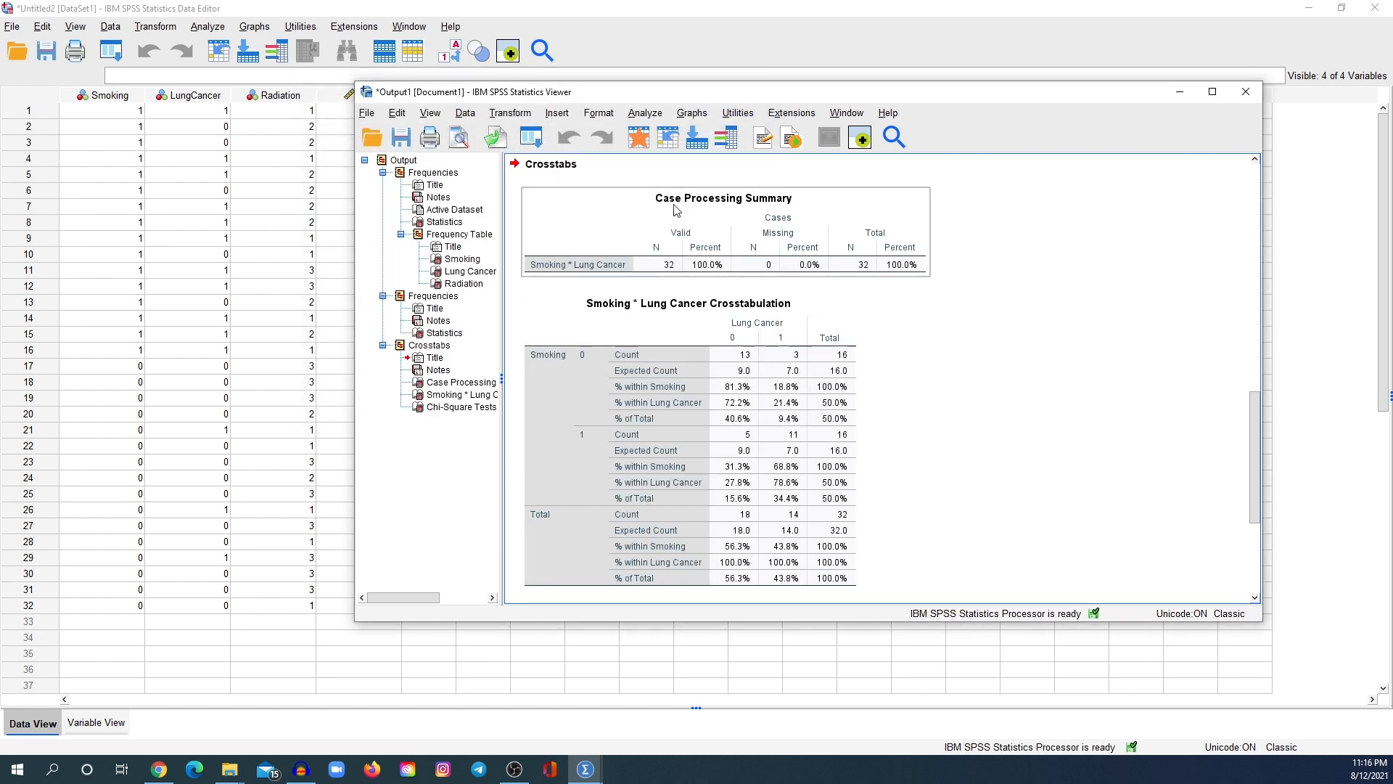
{"action": "scroll", "coordinate": [736, 227], "scroll_direction": "down", "scroll_amount": 3}
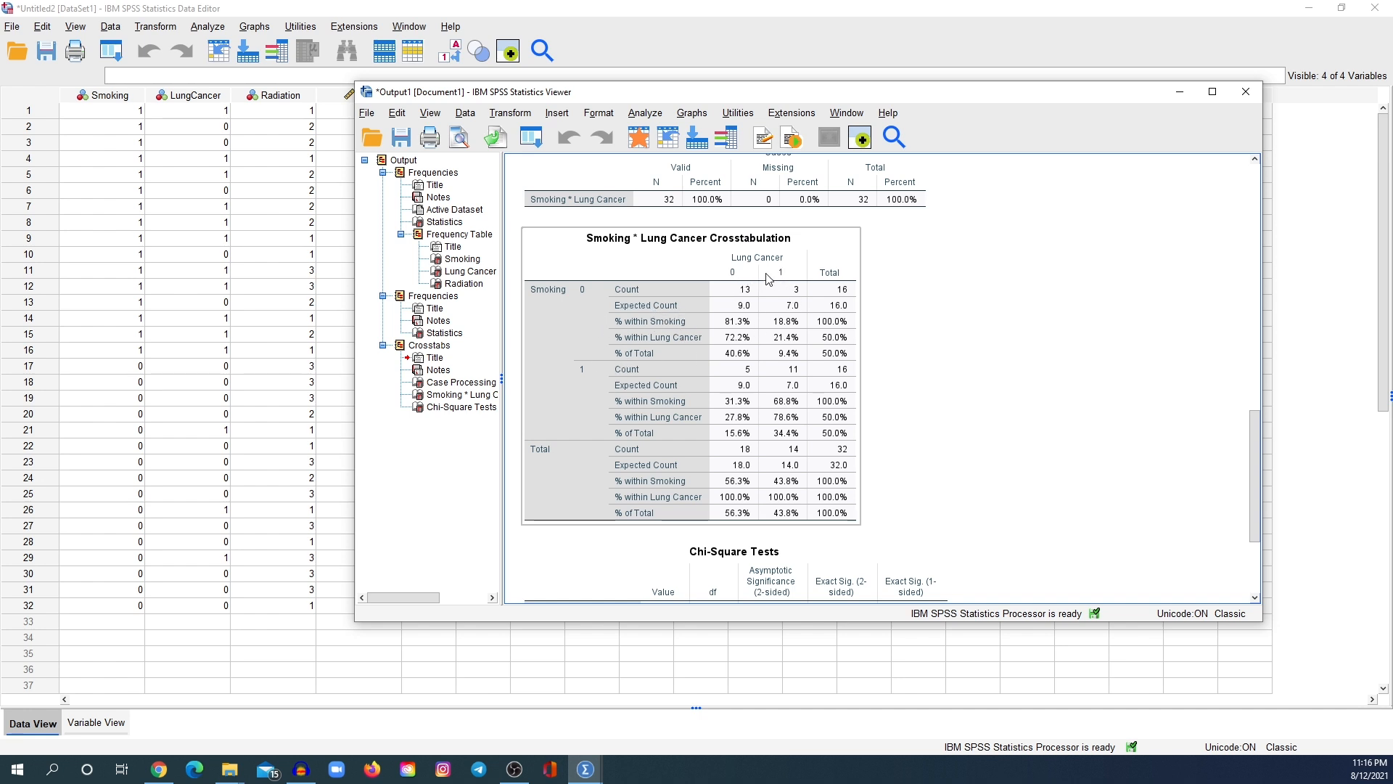
{"action": "left_click", "coordinate": [881, 438]}
{"action": "scroll", "coordinate": [884, 442], "scroll_direction": "down", "scroll_amount": 1}
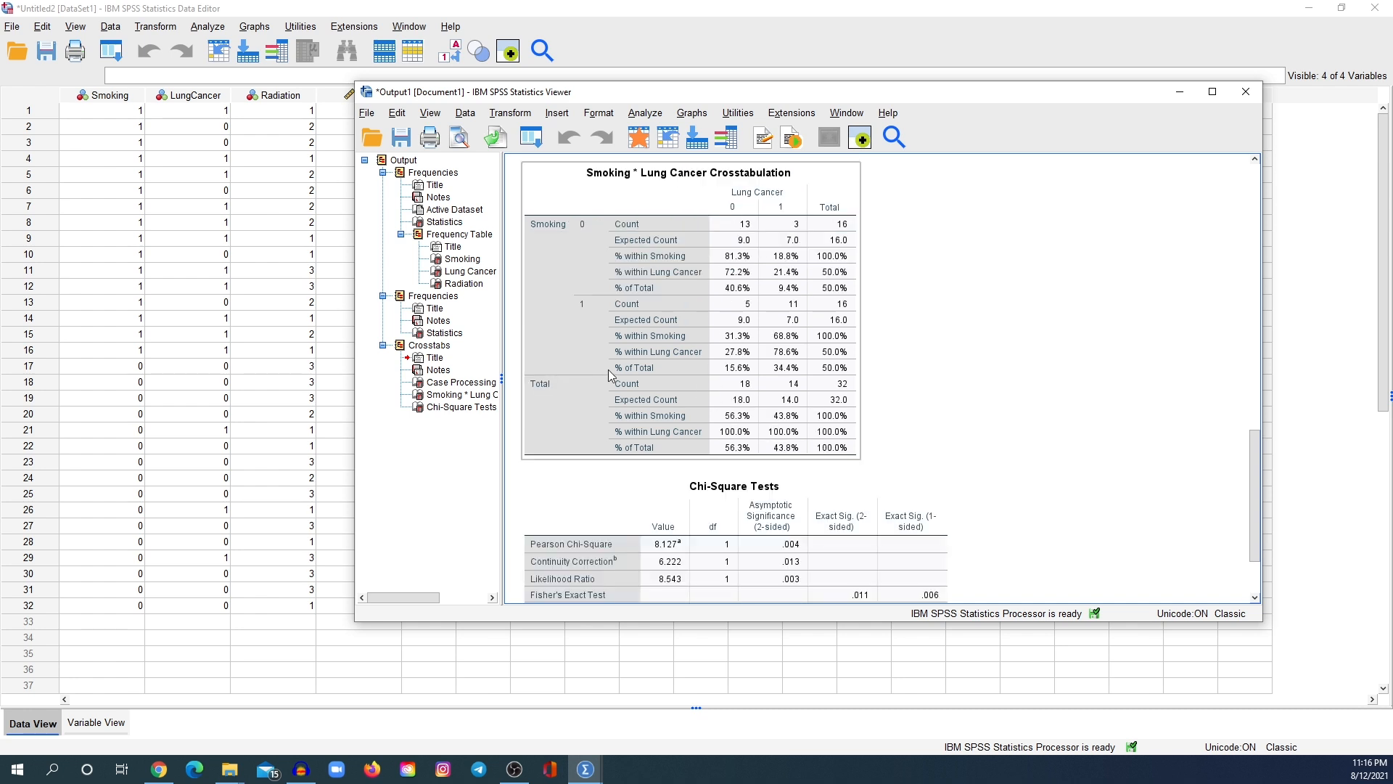
{"action": "scroll", "coordinate": [956, 424], "scroll_direction": "down", "scroll_amount": 3}
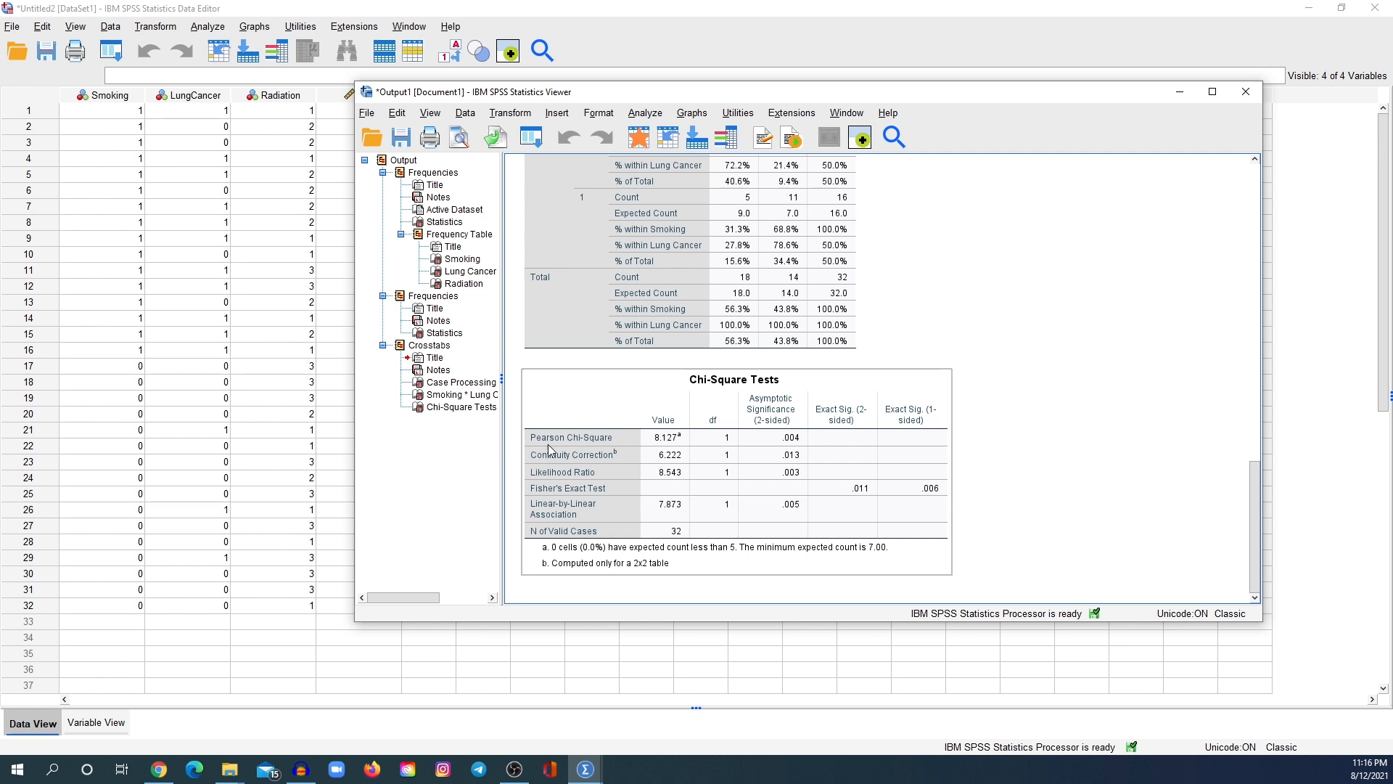
{"action": "left_click", "coordinate": [1043, 465]}
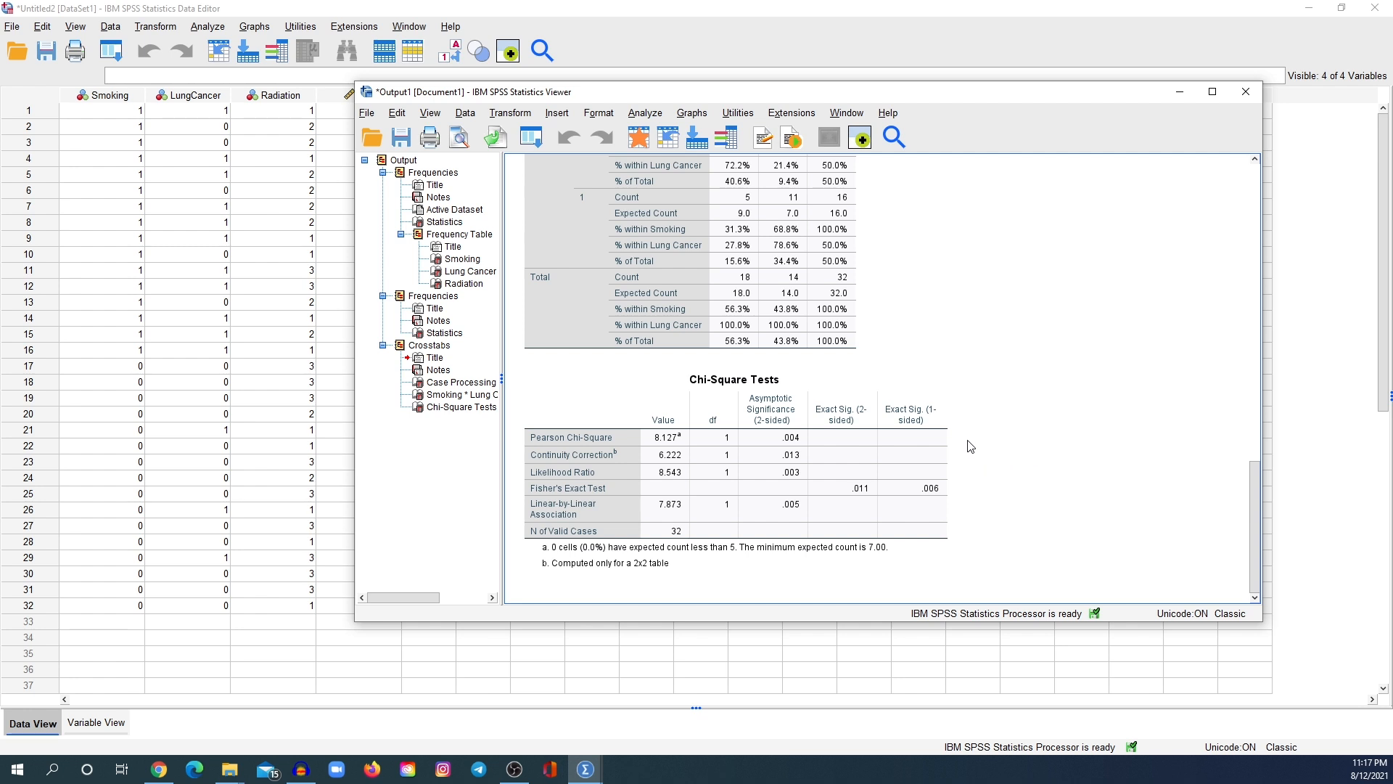
{"action": "left_click", "coordinate": [748, 388]}
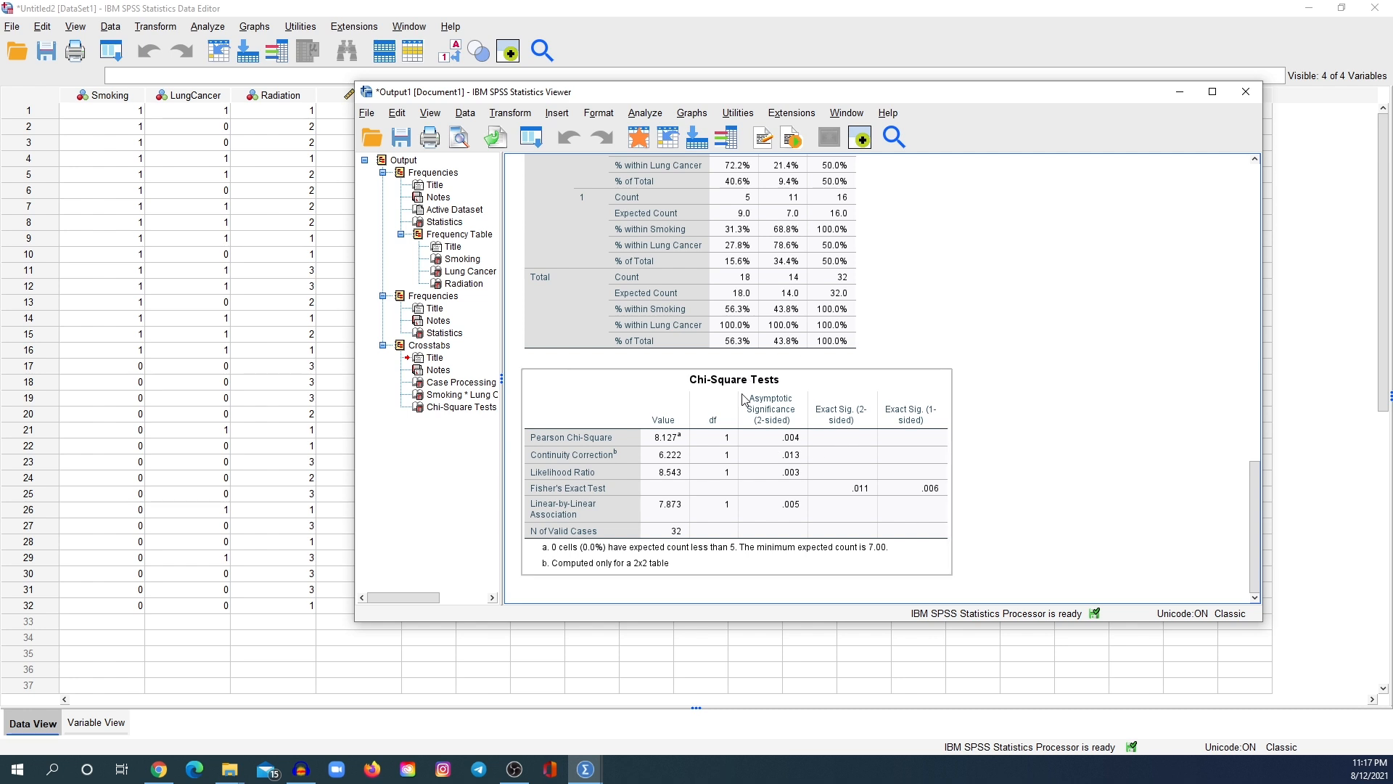
{"action": "left_click", "coordinate": [764, 248]}
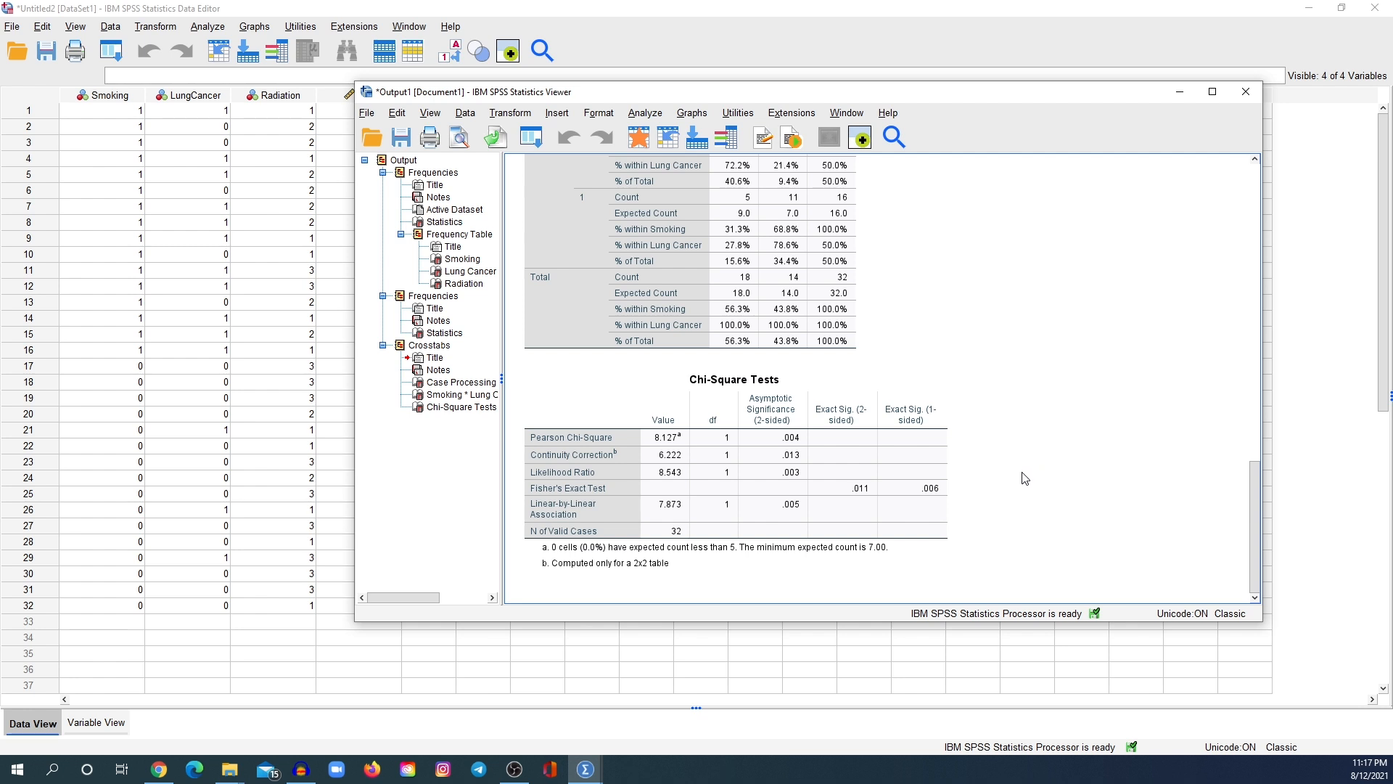
Step: Set up an Independent-Samples T Test with Age as the test variable and Smoking as the grouping variable
{"action": "left_click", "coordinate": [641, 114]}
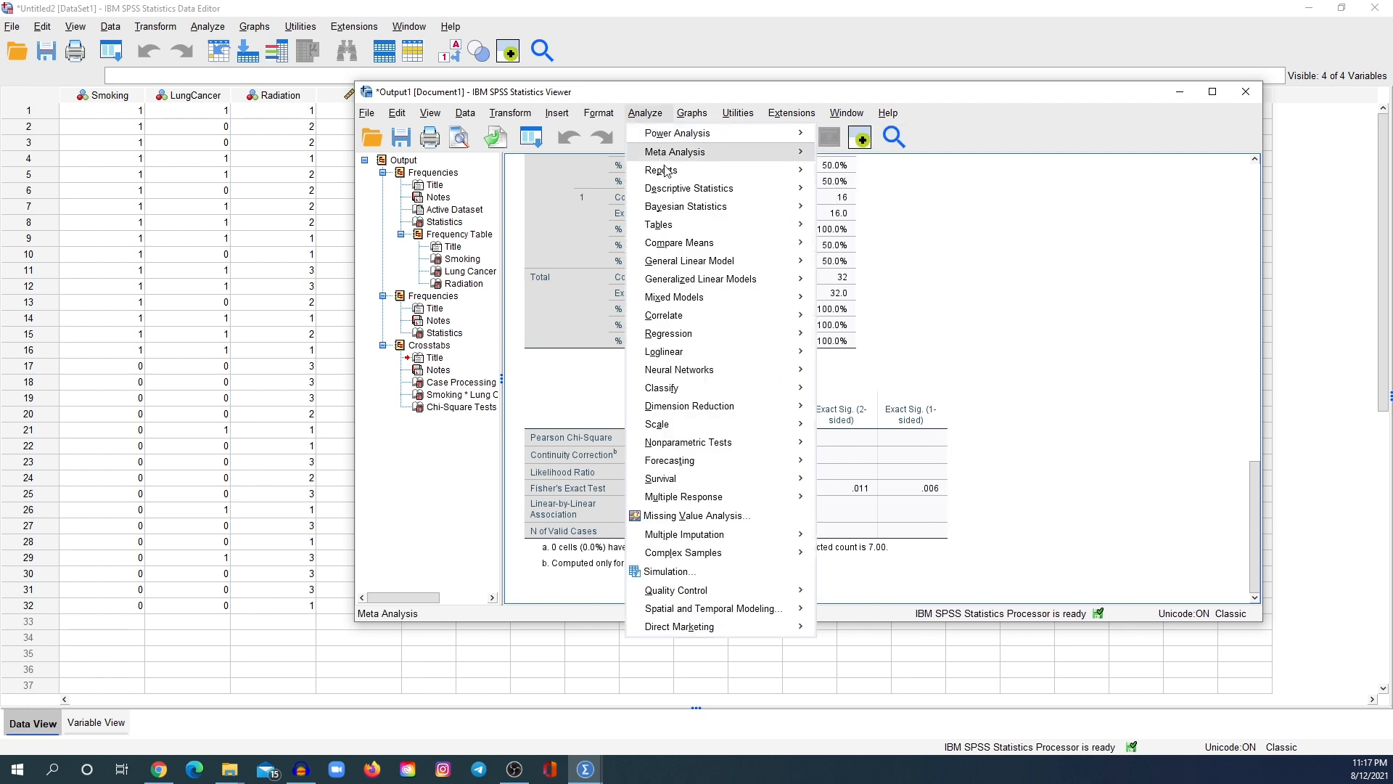
{"action": "mouse_move", "coordinate": [720, 242]}
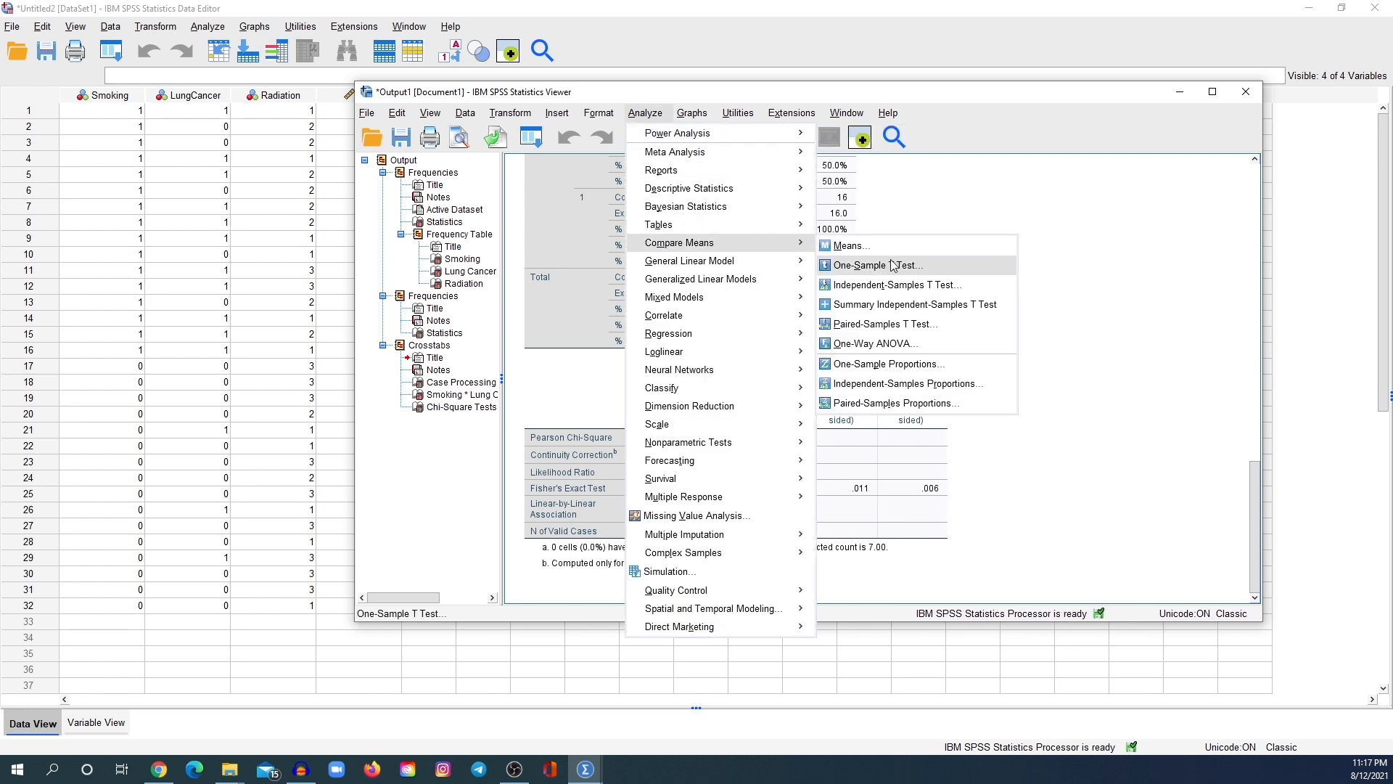
{"action": "left_click", "coordinate": [895, 285]}
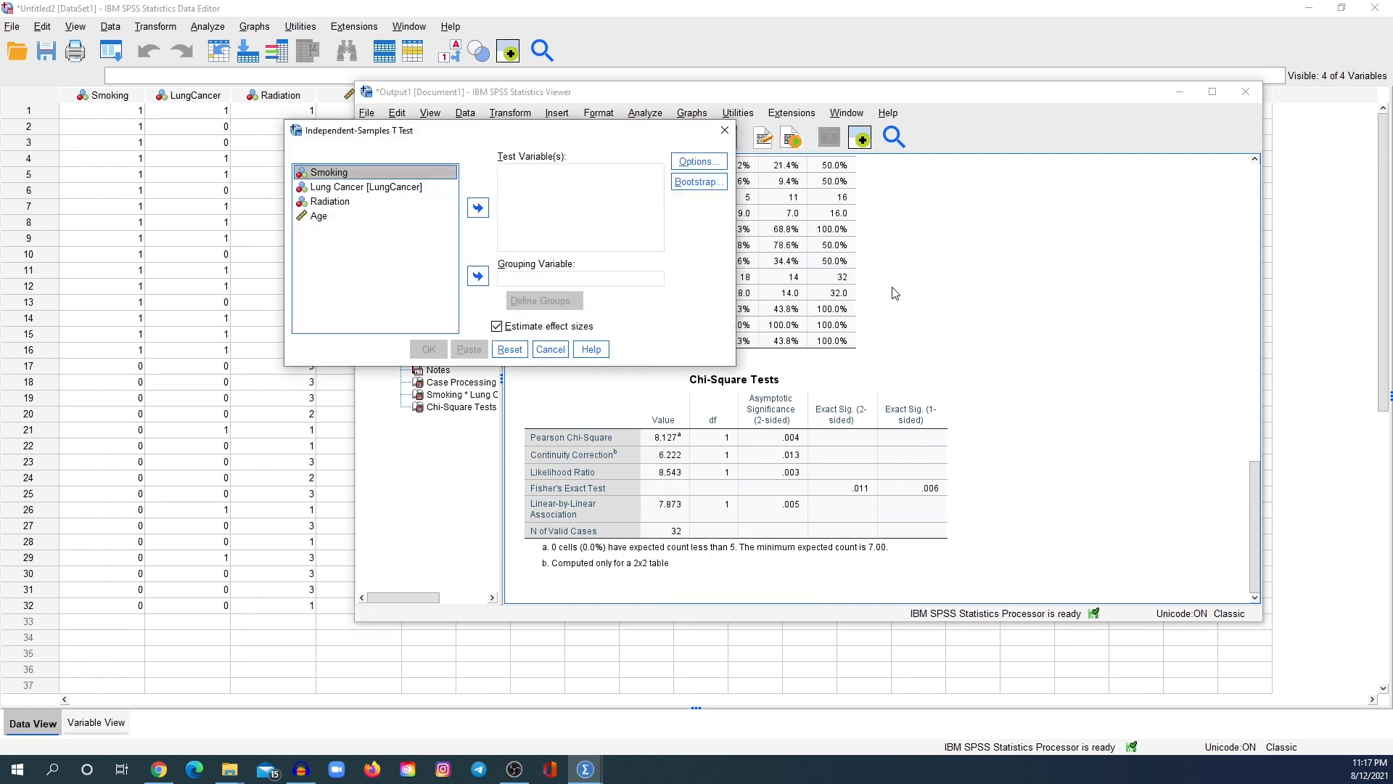
{"action": "left_click", "coordinate": [320, 216]}
{"action": "left_click", "coordinate": [478, 208]}
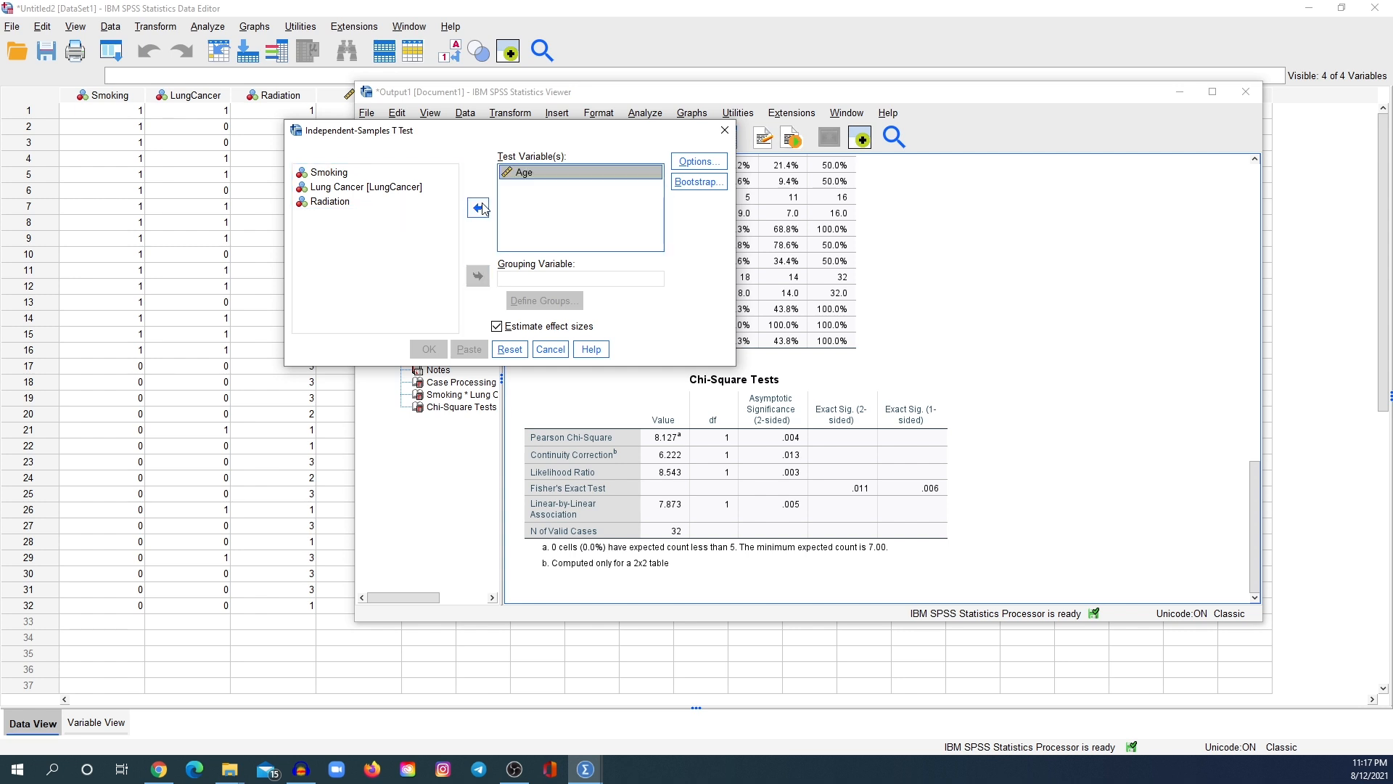
{"action": "left_click", "coordinate": [357, 175]}
{"action": "left_click", "coordinate": [478, 277]}
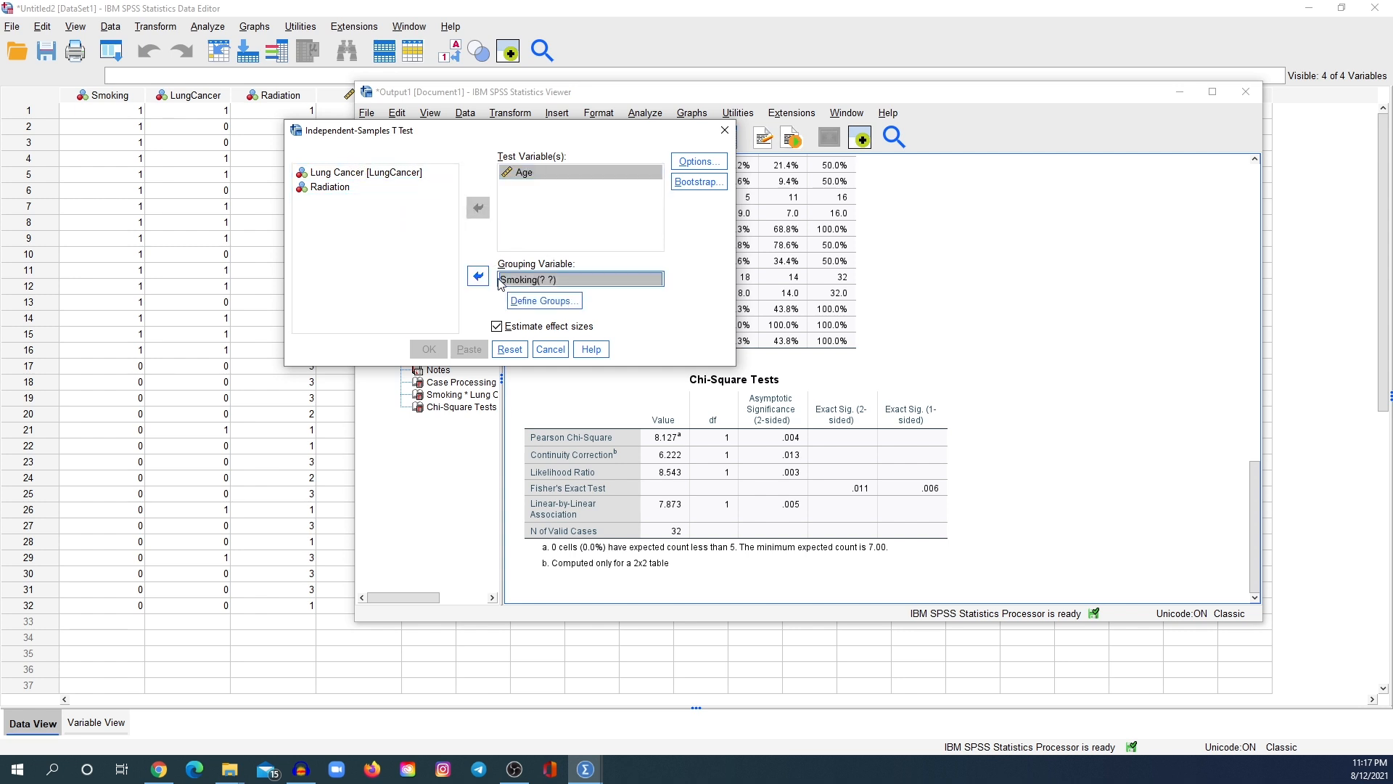
Step: Define the Smoking groups for the t test as 0 and 1, run it and review the full Independent Samples Test table
{"action": "left_click", "coordinate": [544, 302]}
{"action": "left_click", "coordinate": [629, 242]}
{"action": "type", "text": "1"}
{"action": "left_click", "coordinate": [585, 314]}
{"action": "left_click", "coordinate": [428, 351]}
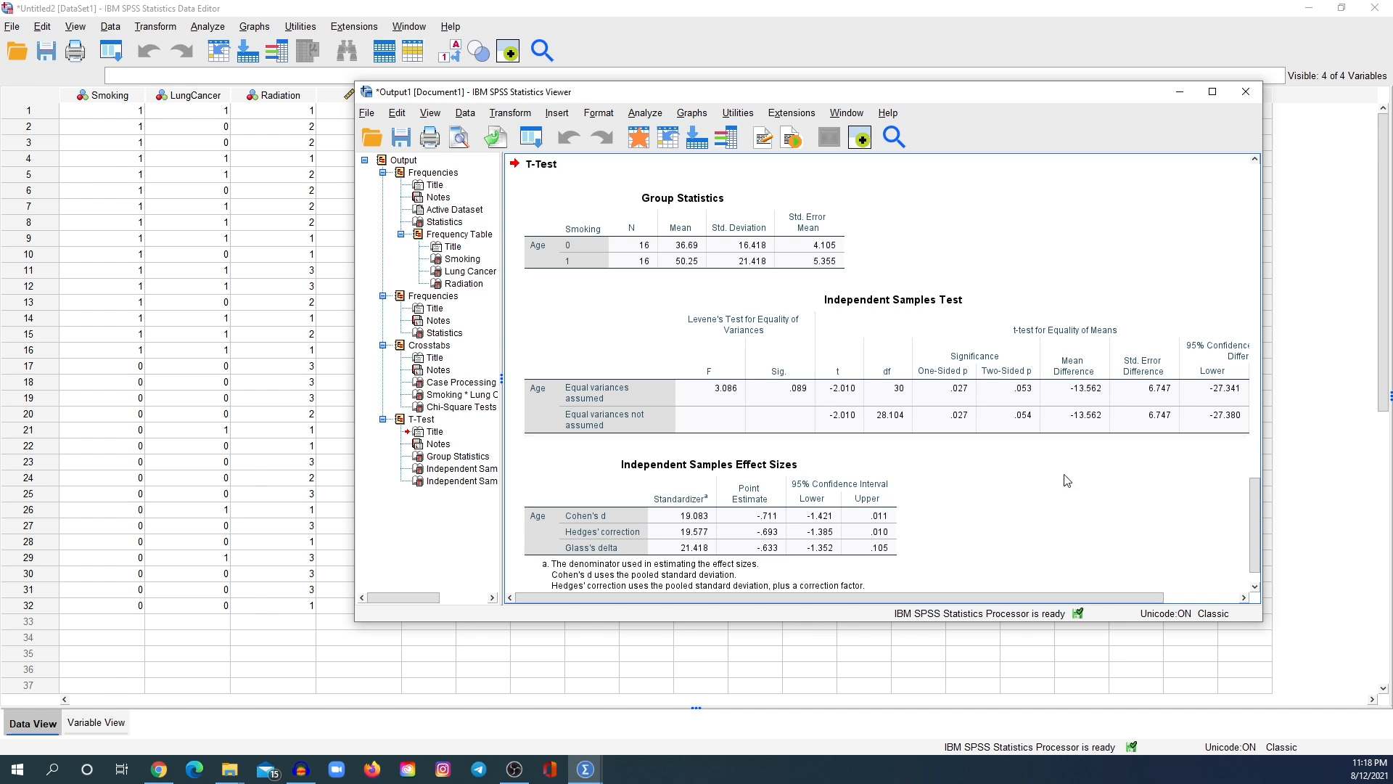
{"action": "left_click_drag", "start_coordinate": [1115, 597], "coordinate": [1196, 598]}
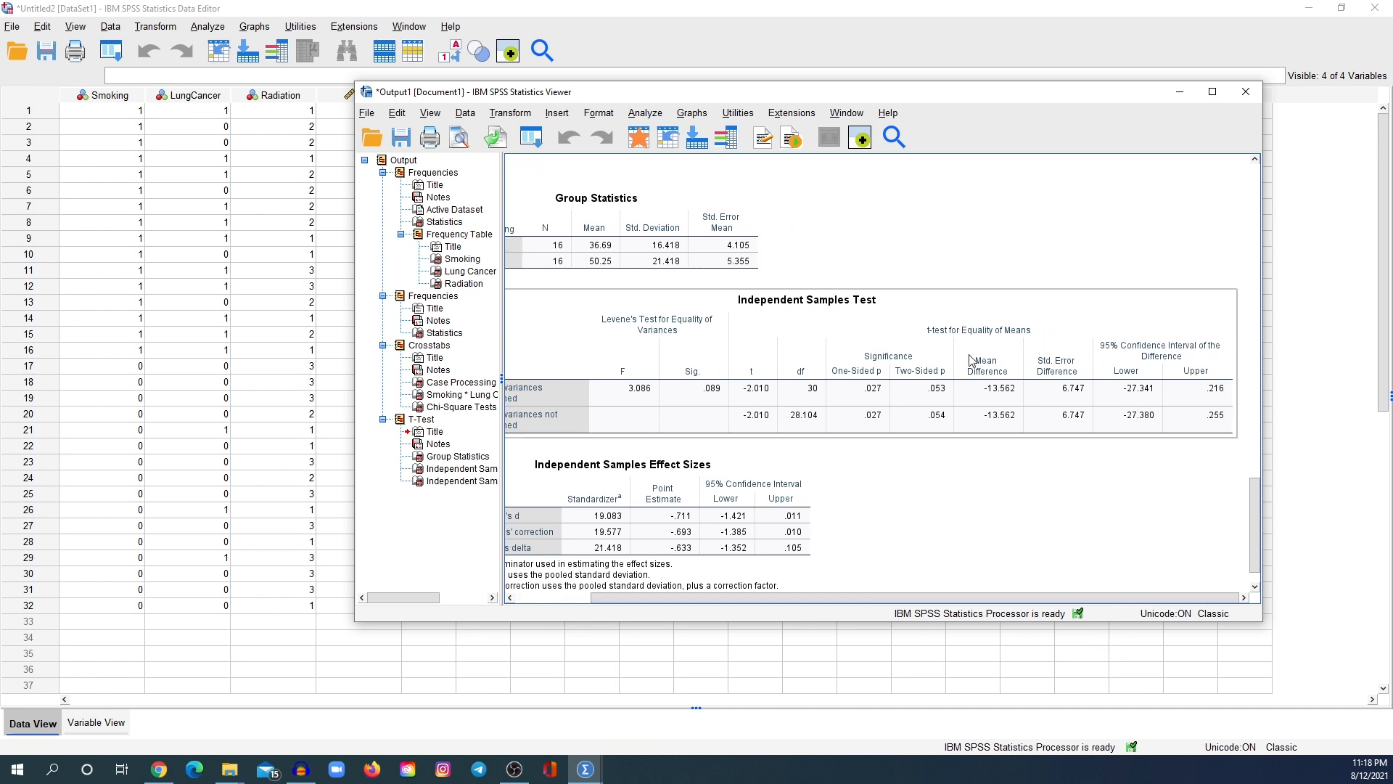
{"action": "left_click_drag", "start_coordinate": [816, 598], "coordinate": [728, 596]}
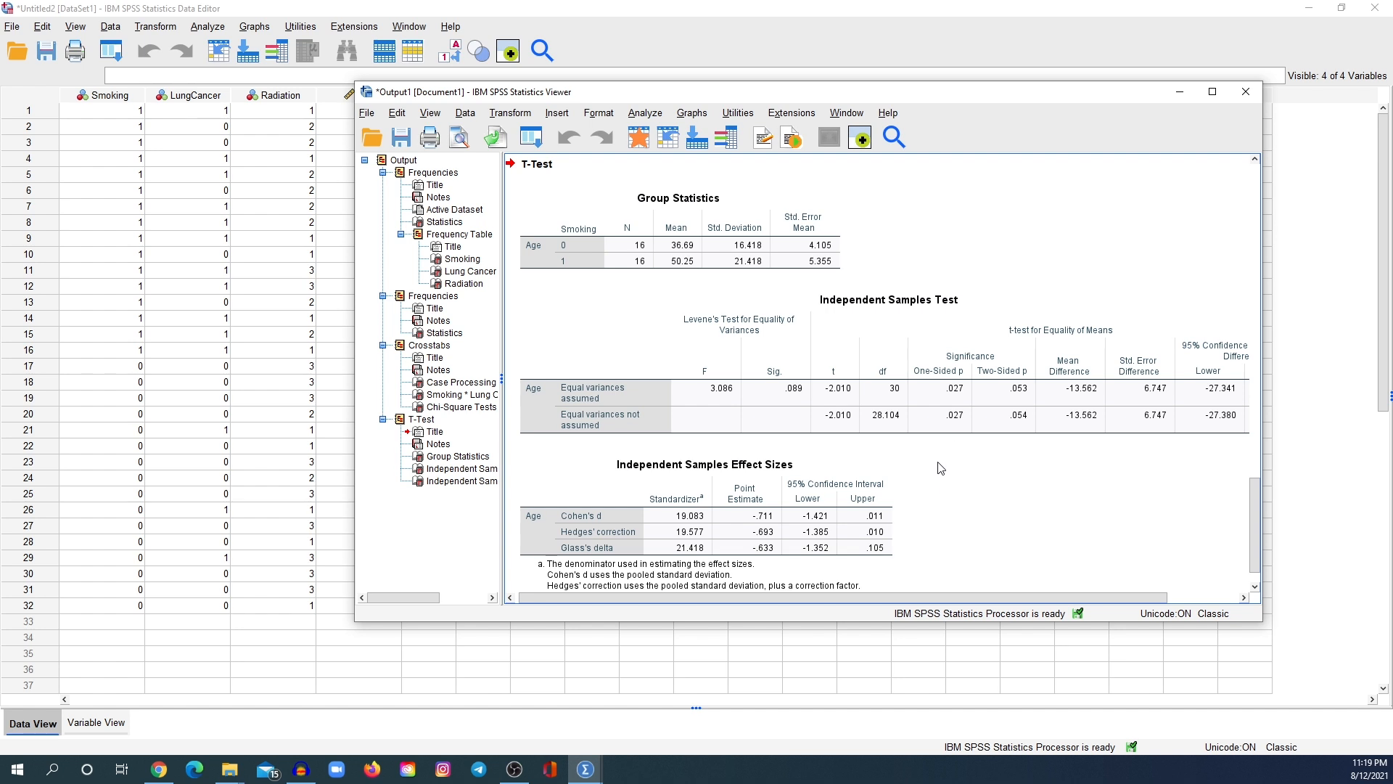
{"action": "left_click", "coordinate": [882, 424]}
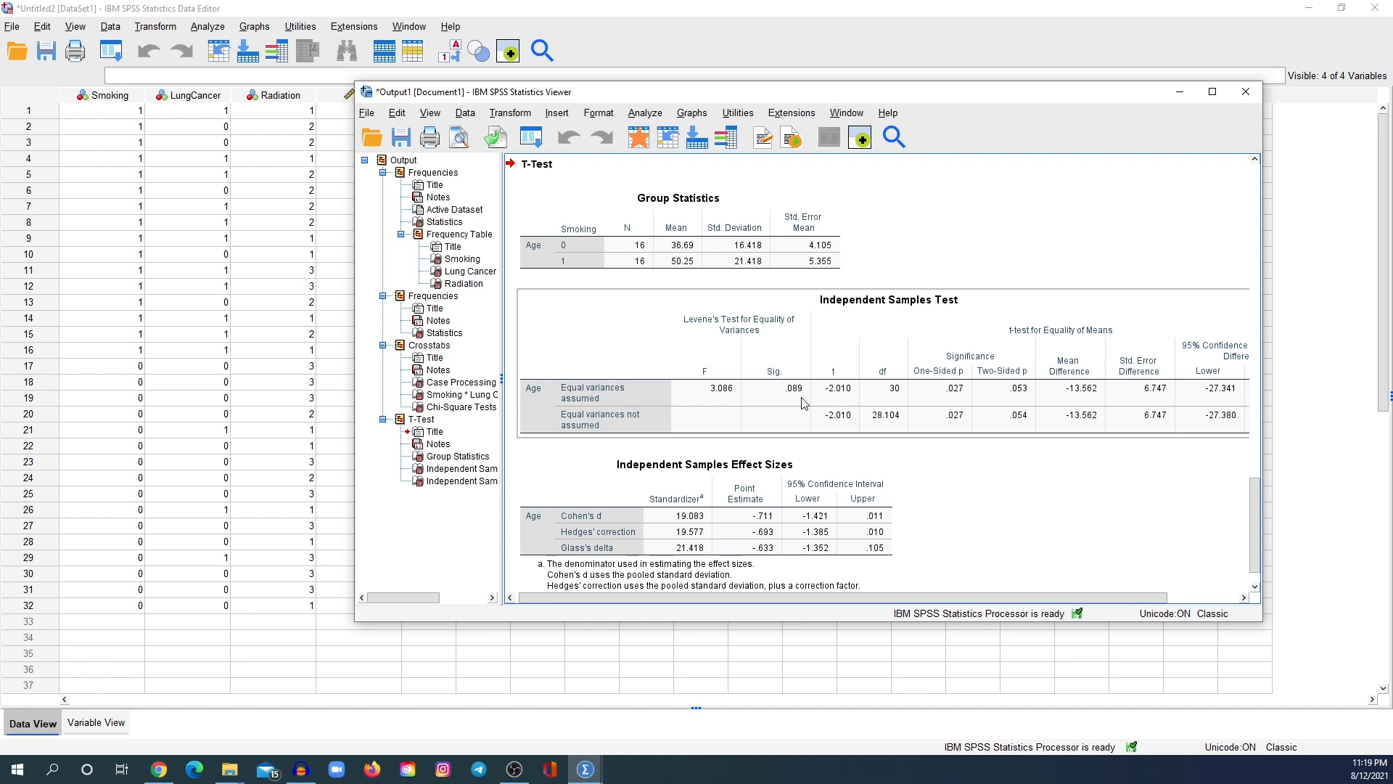
Step: Set up a legacy nonparametric test for two independent samples with Age as the test variable and Smoking as the grouping variable
{"action": "left_click", "coordinate": [646, 114]}
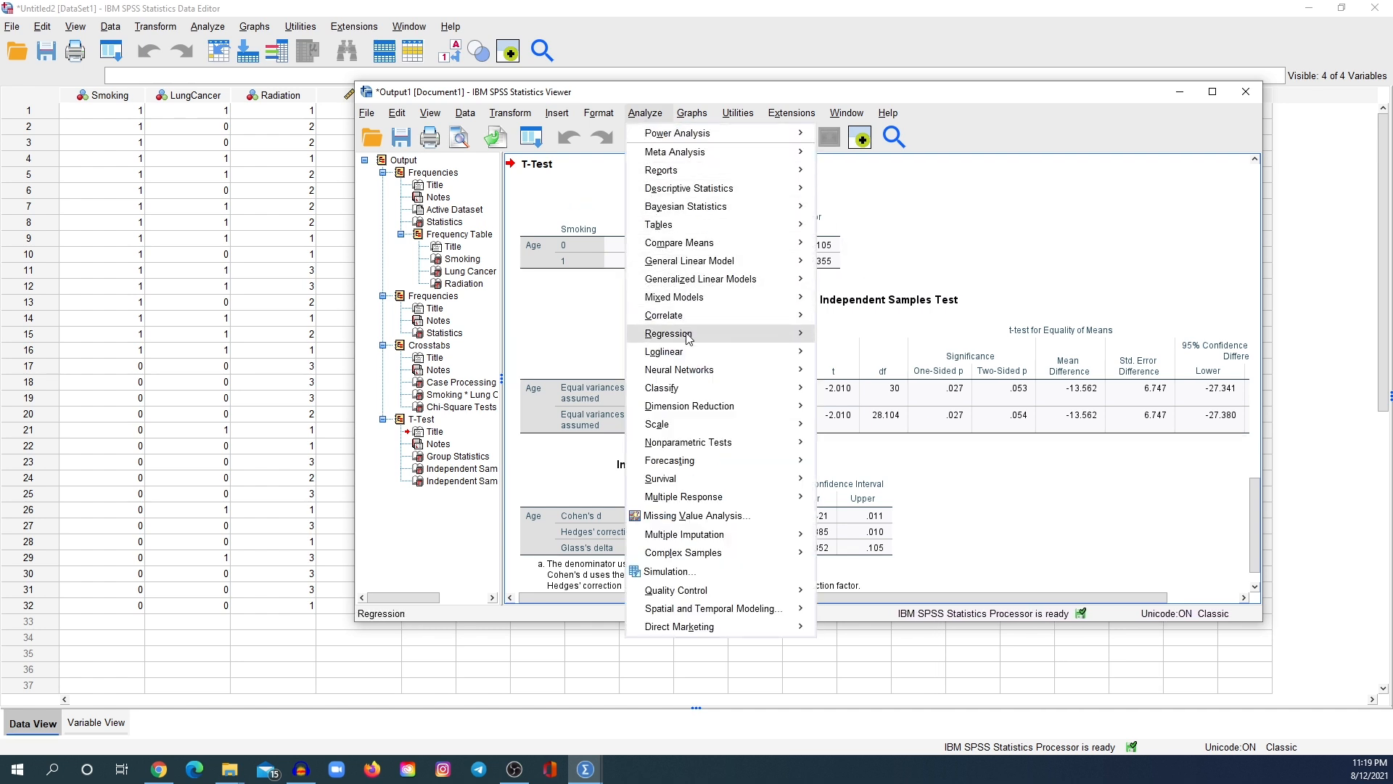
{"action": "mouse_move", "coordinate": [725, 445]}
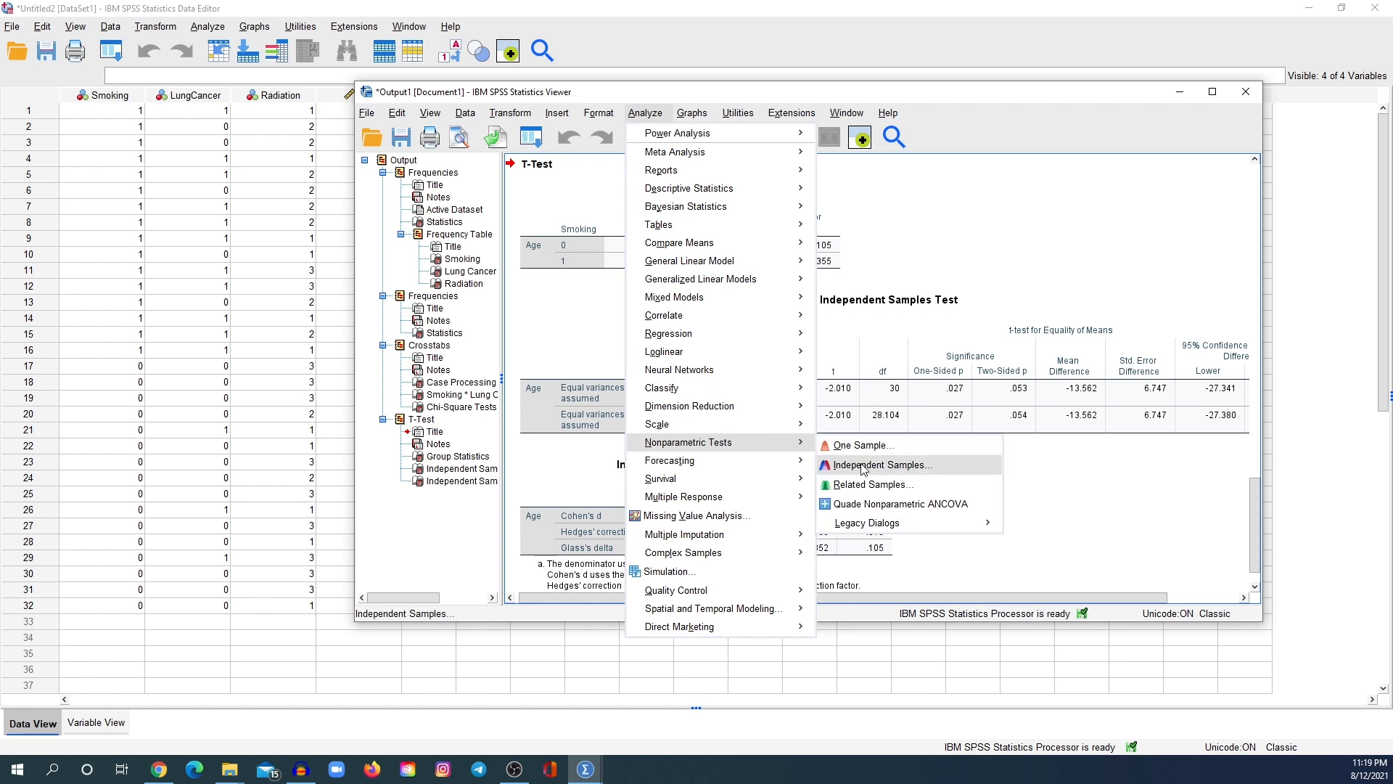
{"action": "mouse_move", "coordinate": [939, 523]}
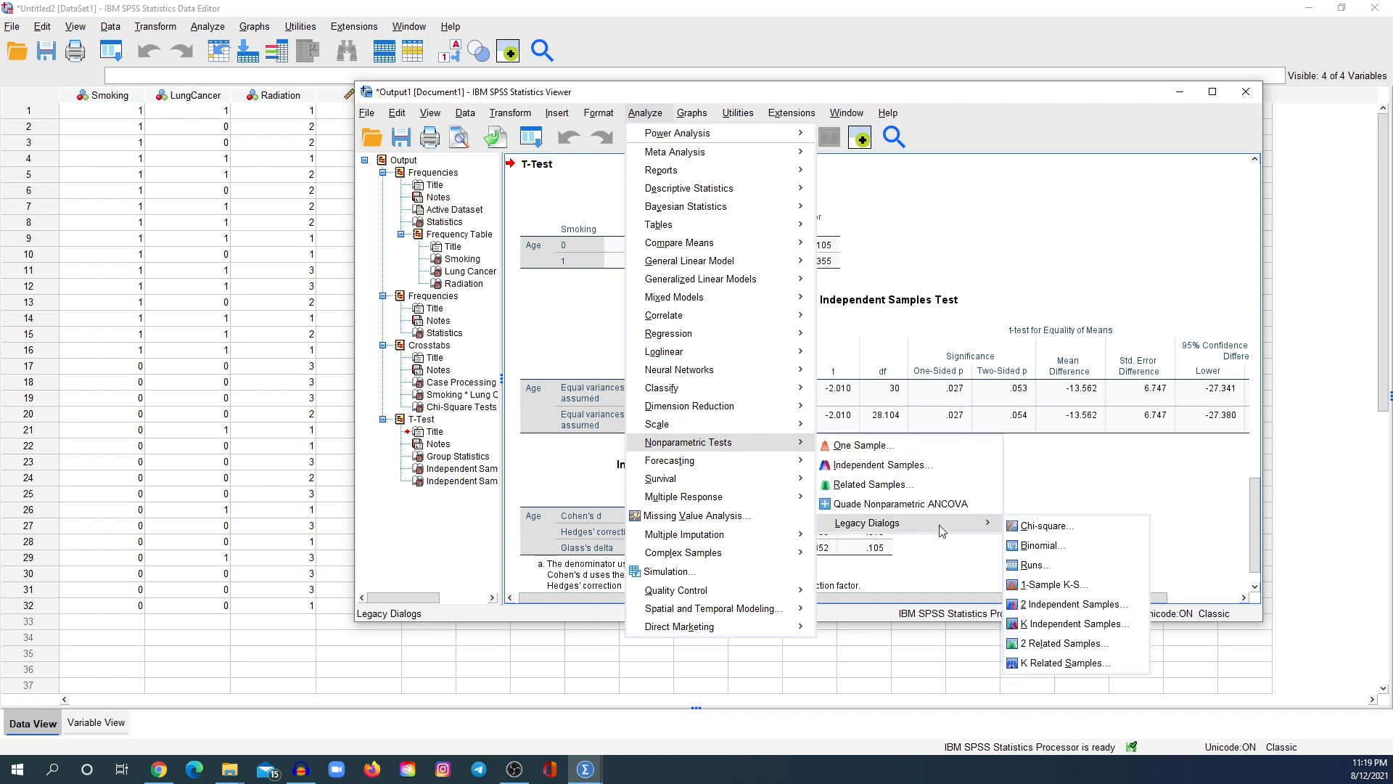
{"action": "left_click", "coordinate": [1051, 606]}
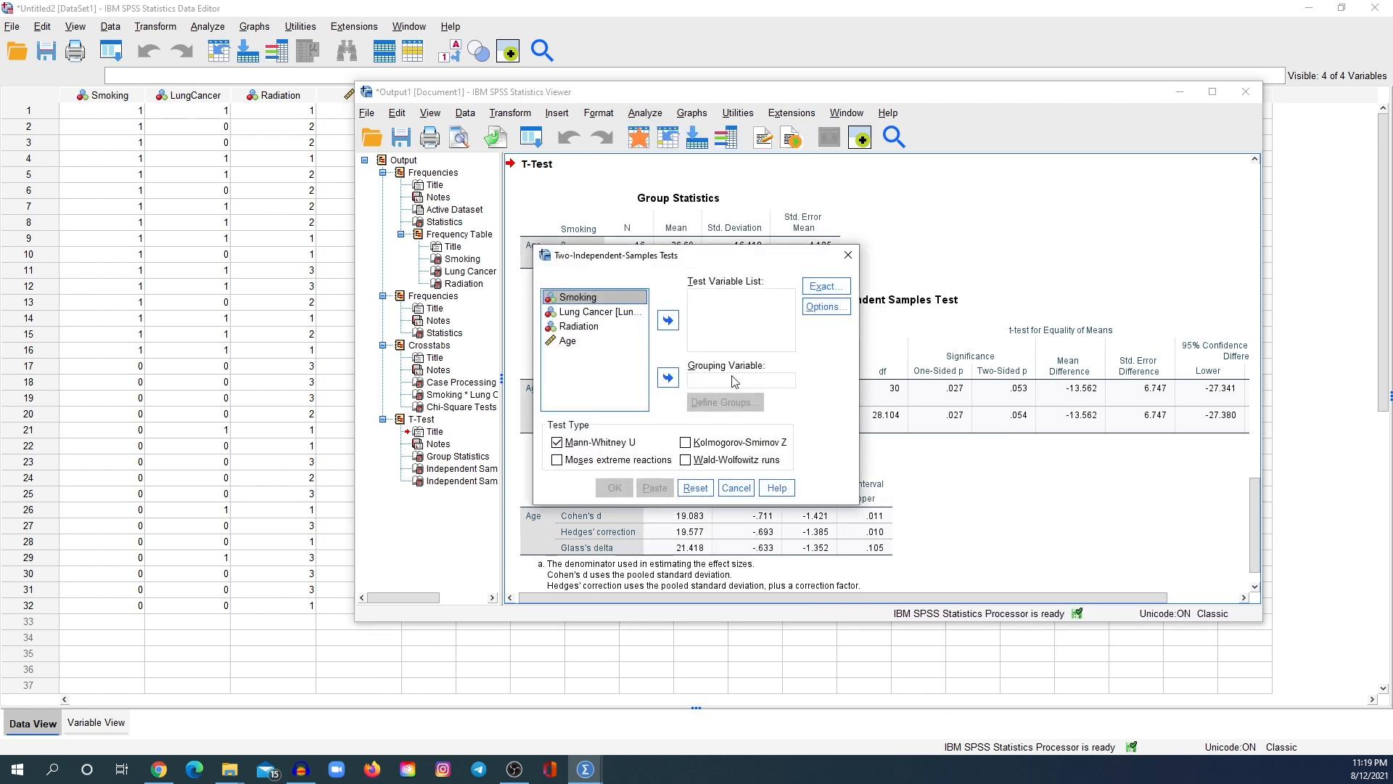
{"action": "left_click", "coordinate": [575, 342]}
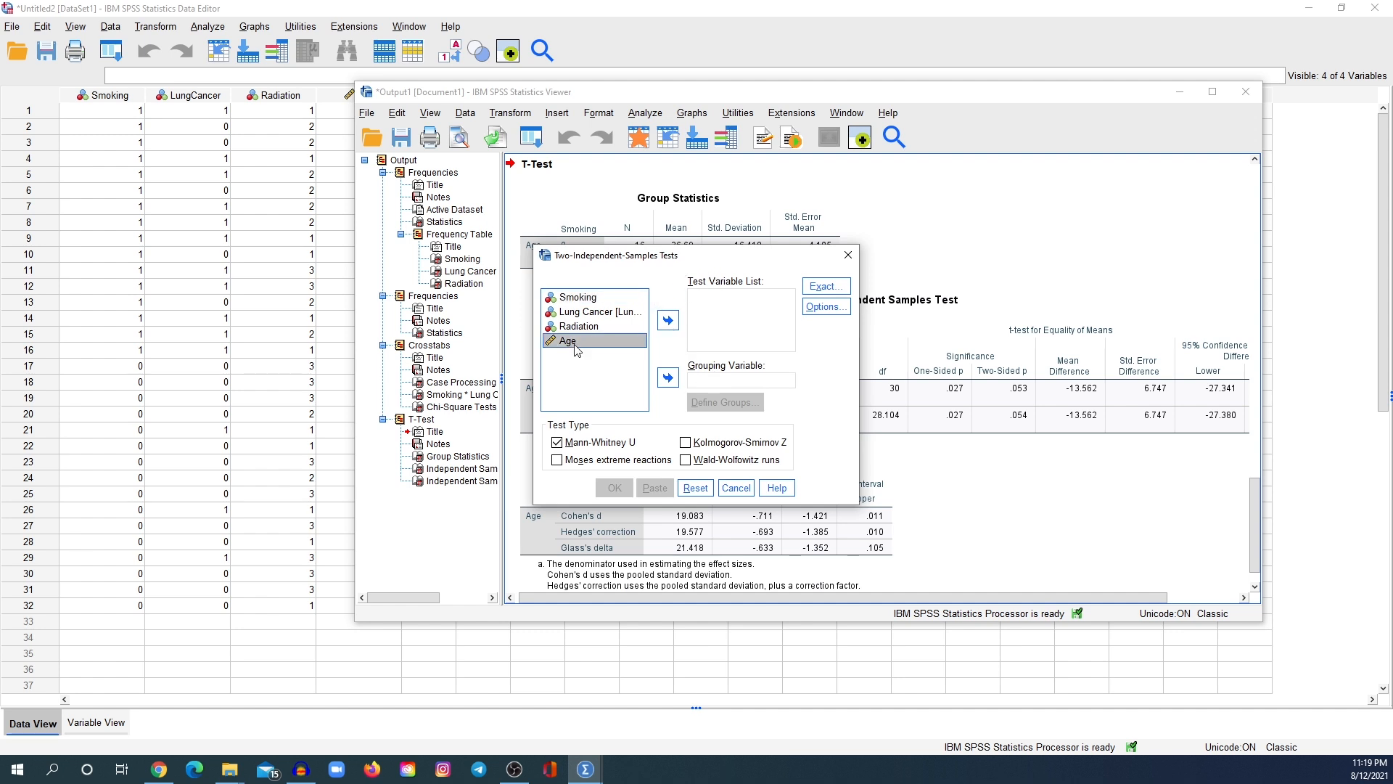
{"action": "left_click", "coordinate": [668, 320]}
{"action": "left_click", "coordinate": [613, 298]}
{"action": "left_click", "coordinate": [669, 377]}
Step: Define the Smoking groups as 0 and 1 and run the Mann-Whitney U test on Age
{"action": "left_click", "coordinate": [724, 402]}
{"action": "type", "text": "0 "}
{"action": "type", "text": "1"}
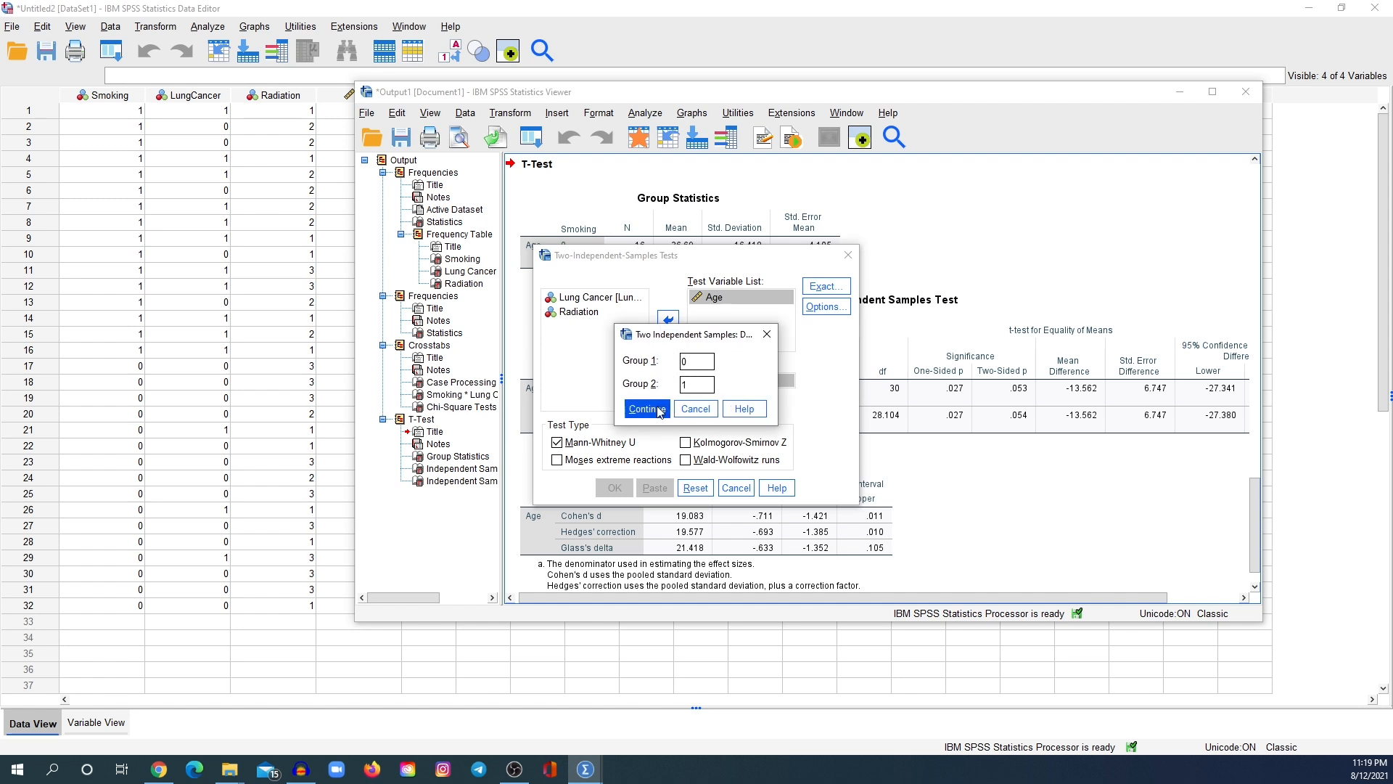
{"action": "left_click", "coordinate": [648, 409]}
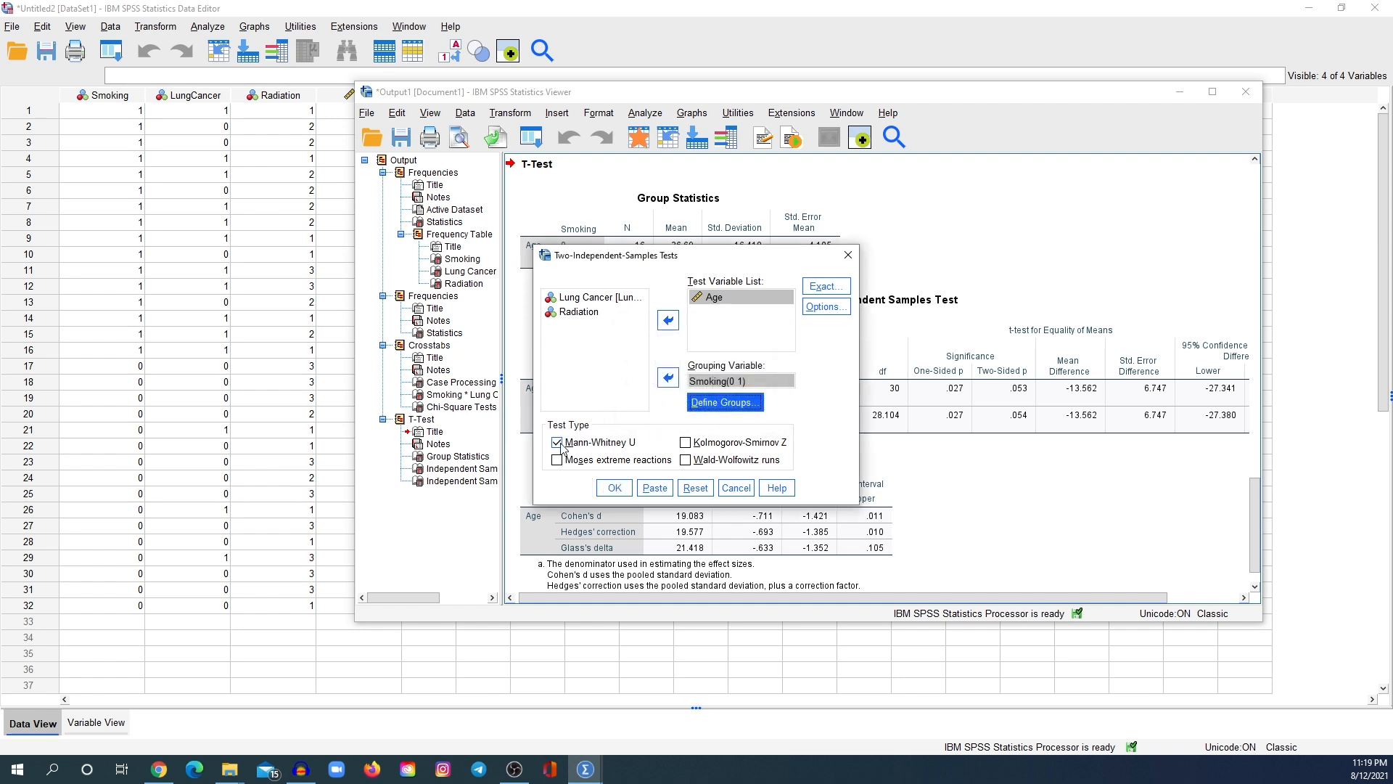
{"action": "left_click", "coordinate": [614, 487]}
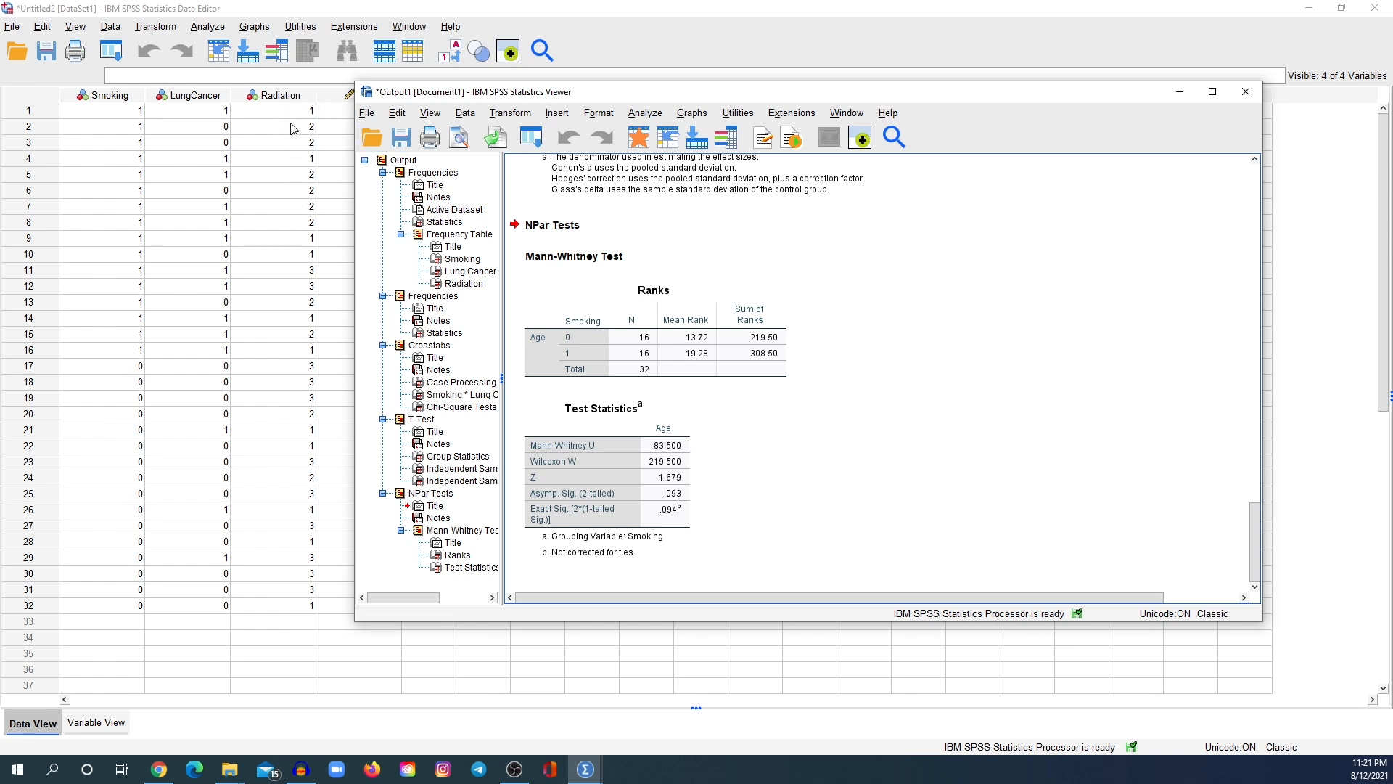
{"action": "left_click", "coordinate": [778, 310]}
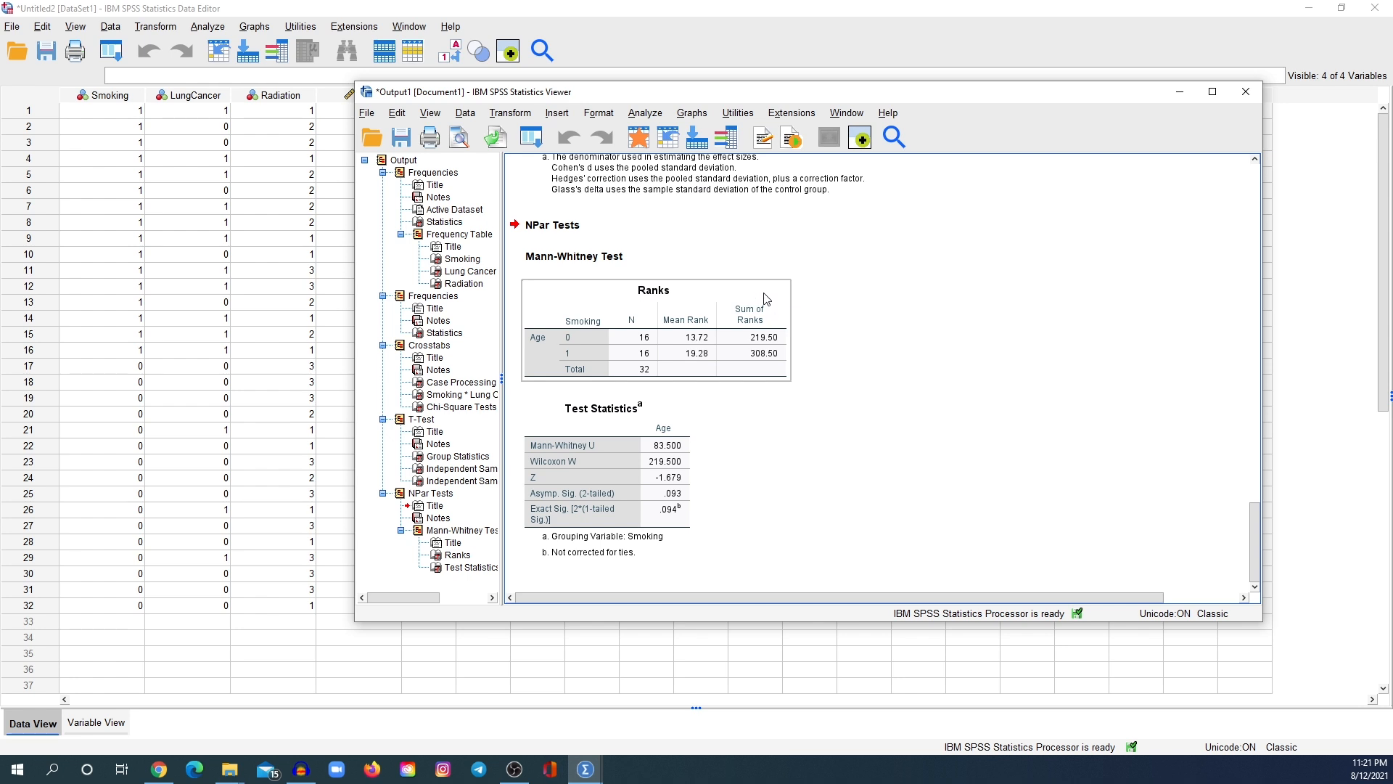
Step: Run a One-Way ANOVA with Age as the dependent variable and Radiation as the factor
{"action": "left_click", "coordinate": [645, 113]}
{"action": "mouse_move", "coordinate": [722, 242]}
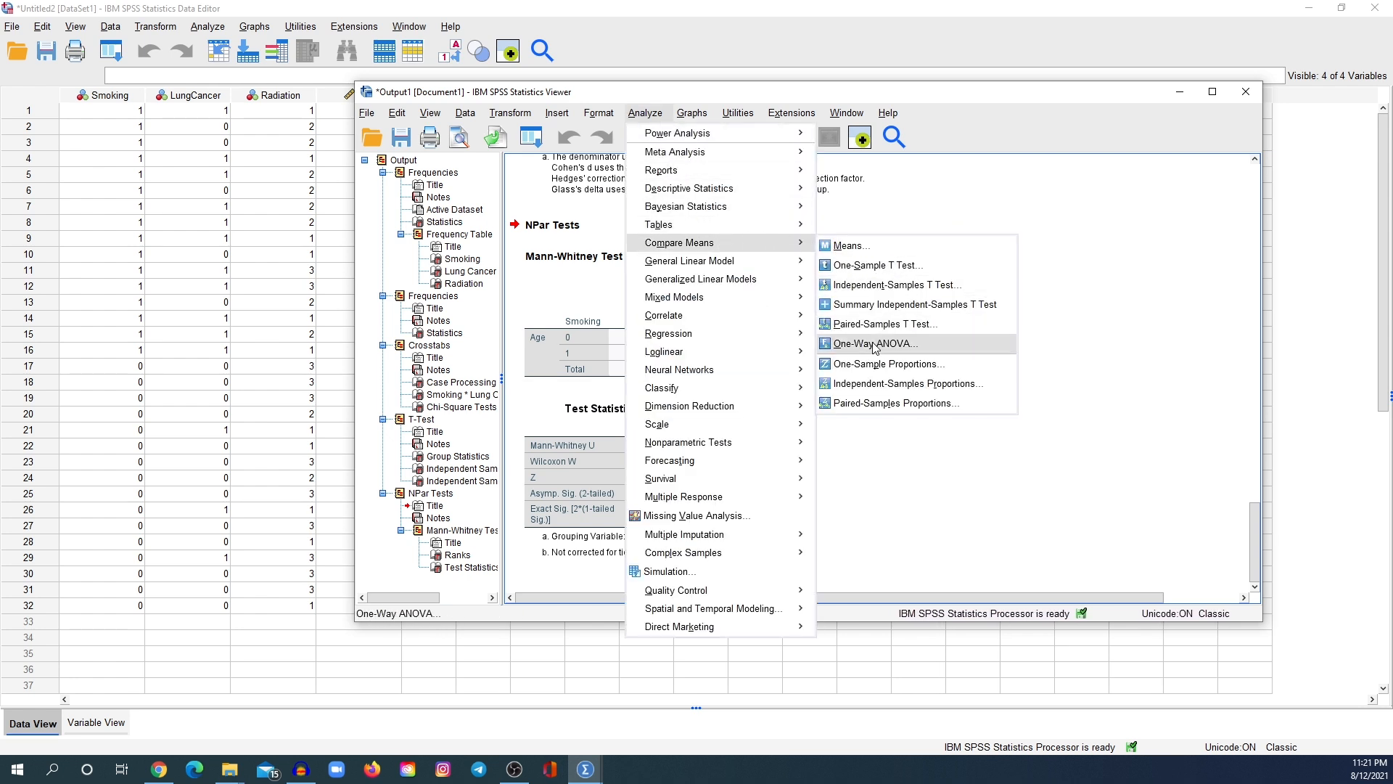
{"action": "left_click", "coordinate": [875, 344]}
{"action": "left_click", "coordinate": [550, 245]}
{"action": "left_click", "coordinate": [715, 257]}
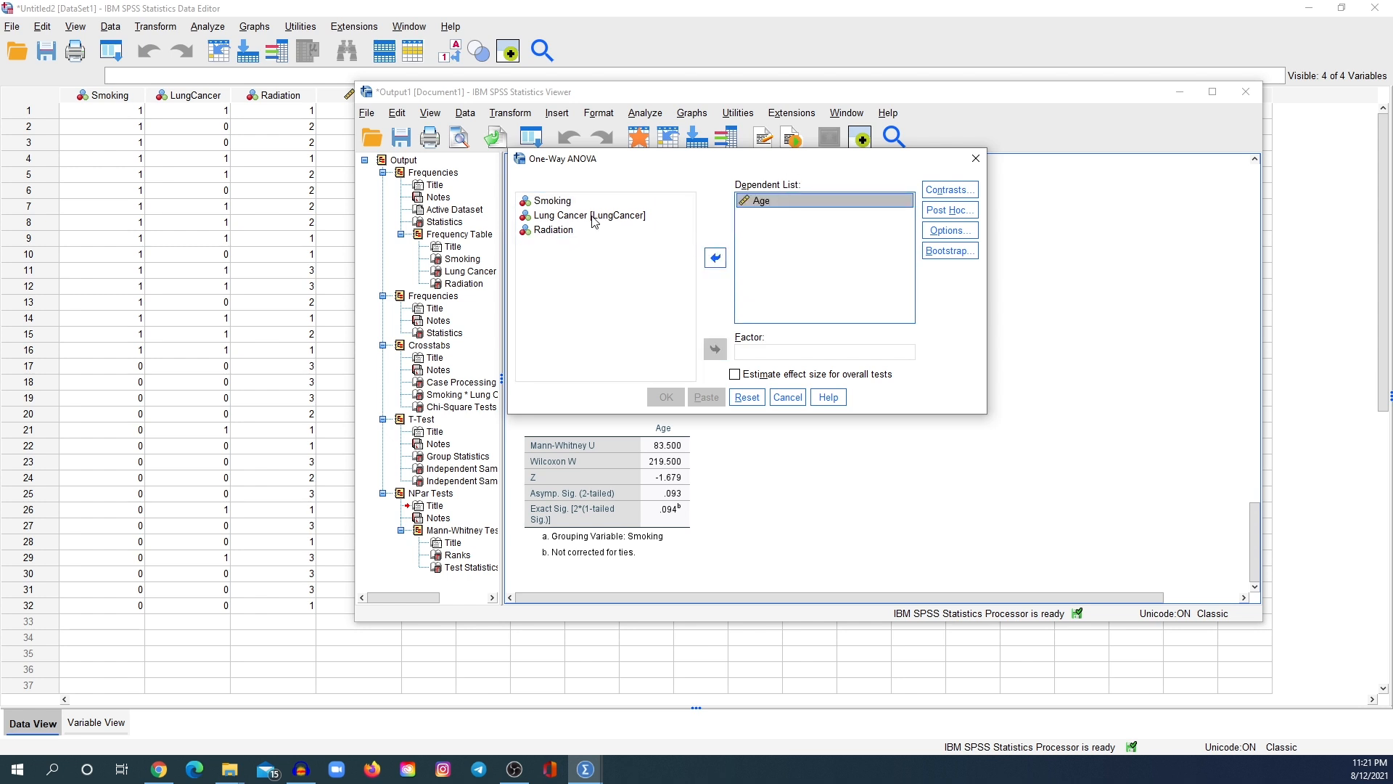
{"action": "left_click", "coordinate": [574, 233]}
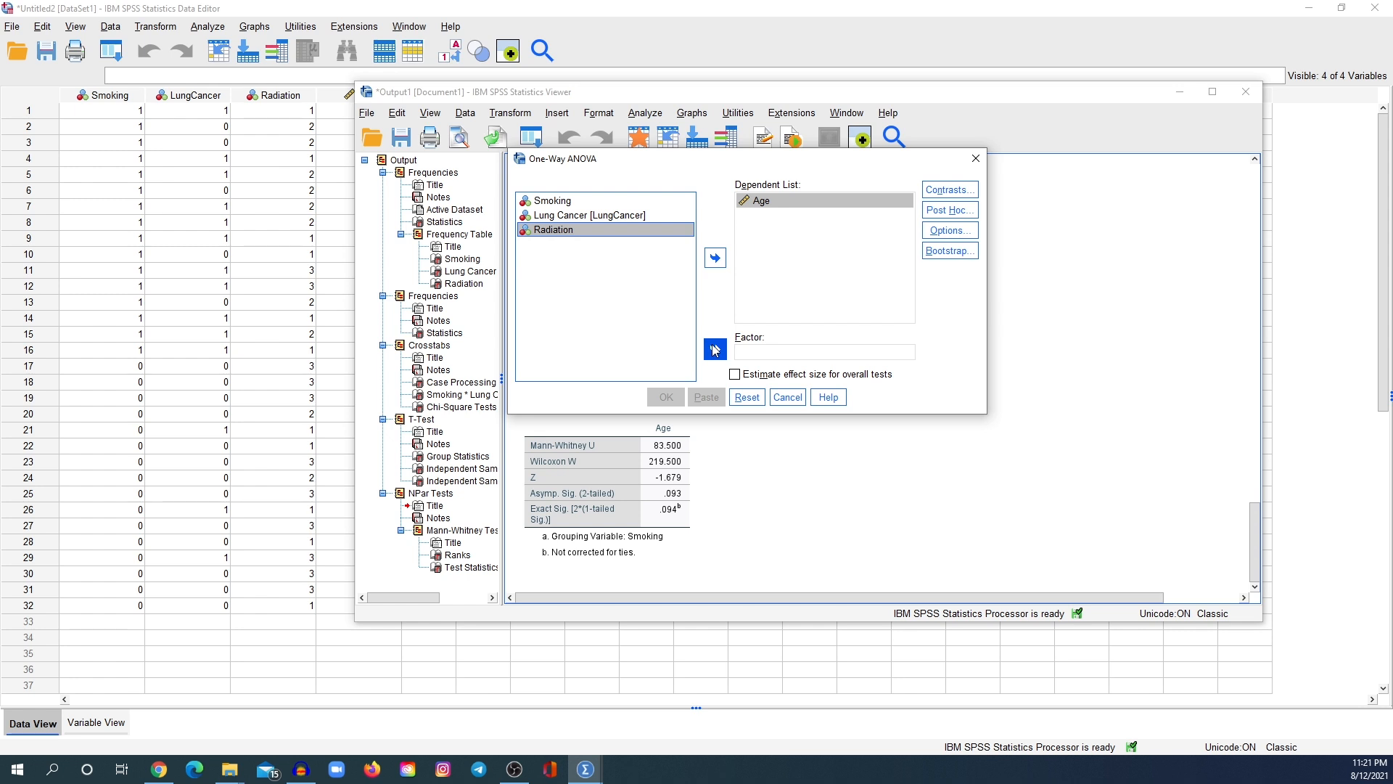
{"action": "left_click", "coordinate": [714, 349]}
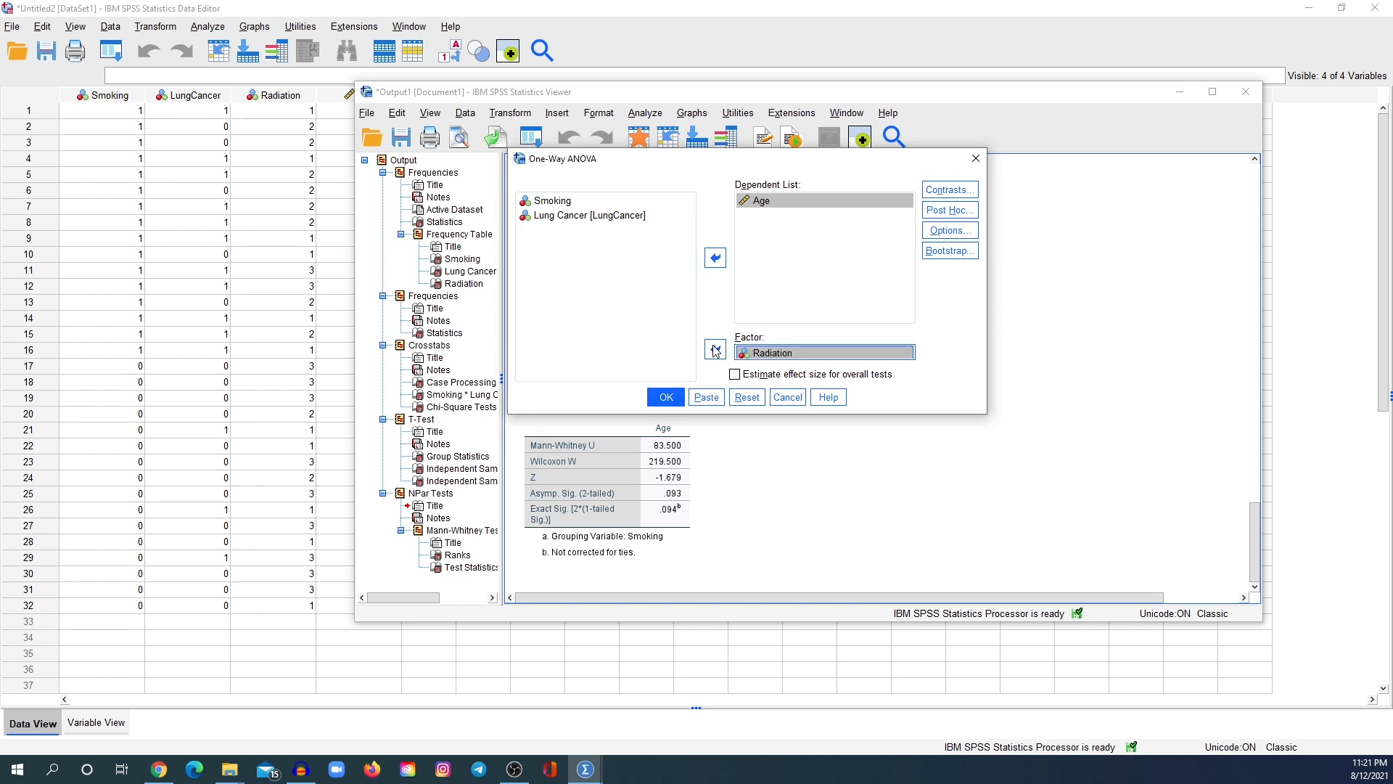
{"action": "left_click", "coordinate": [666, 398]}
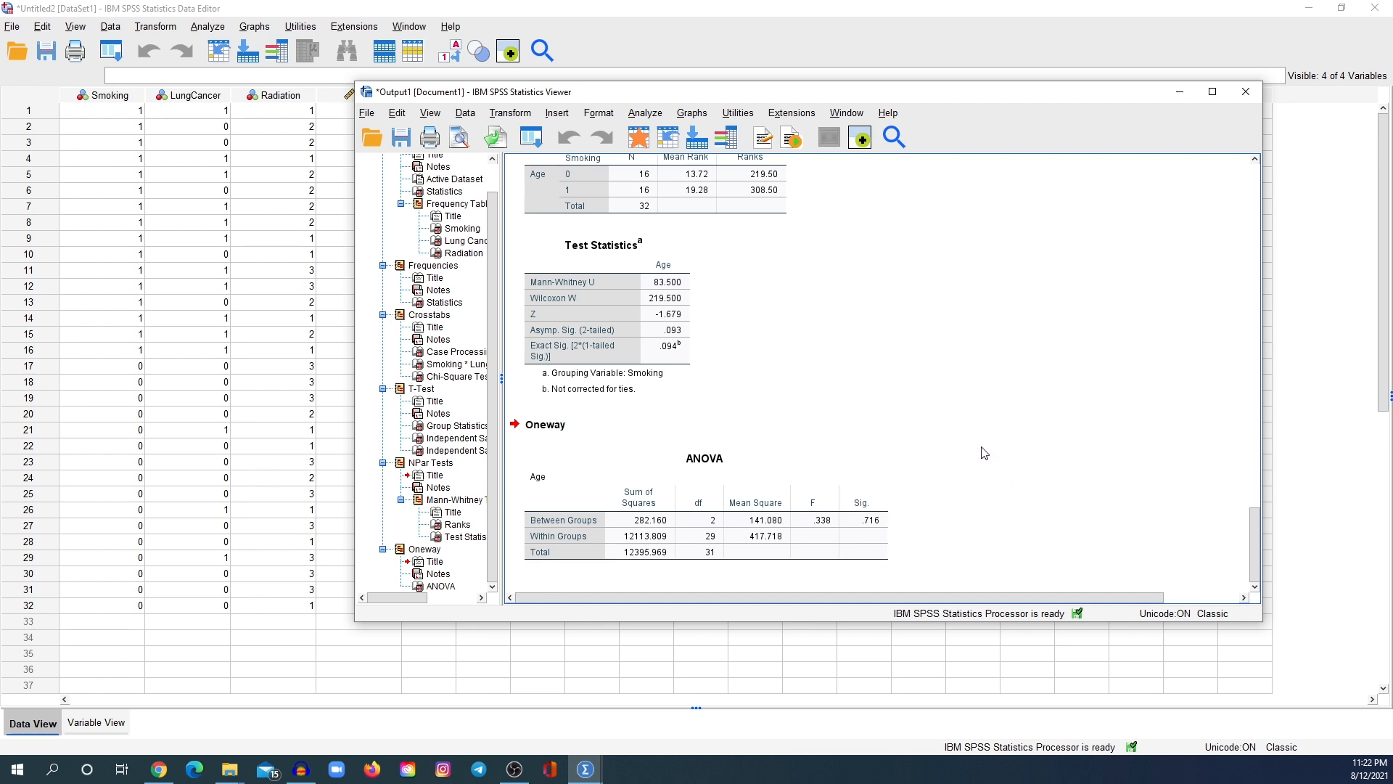
Step: Set up a legacy nonparametric test for K independent samples with Age as the test variable and Radiation as the grouping variable
{"action": "left_click", "coordinate": [641, 114]}
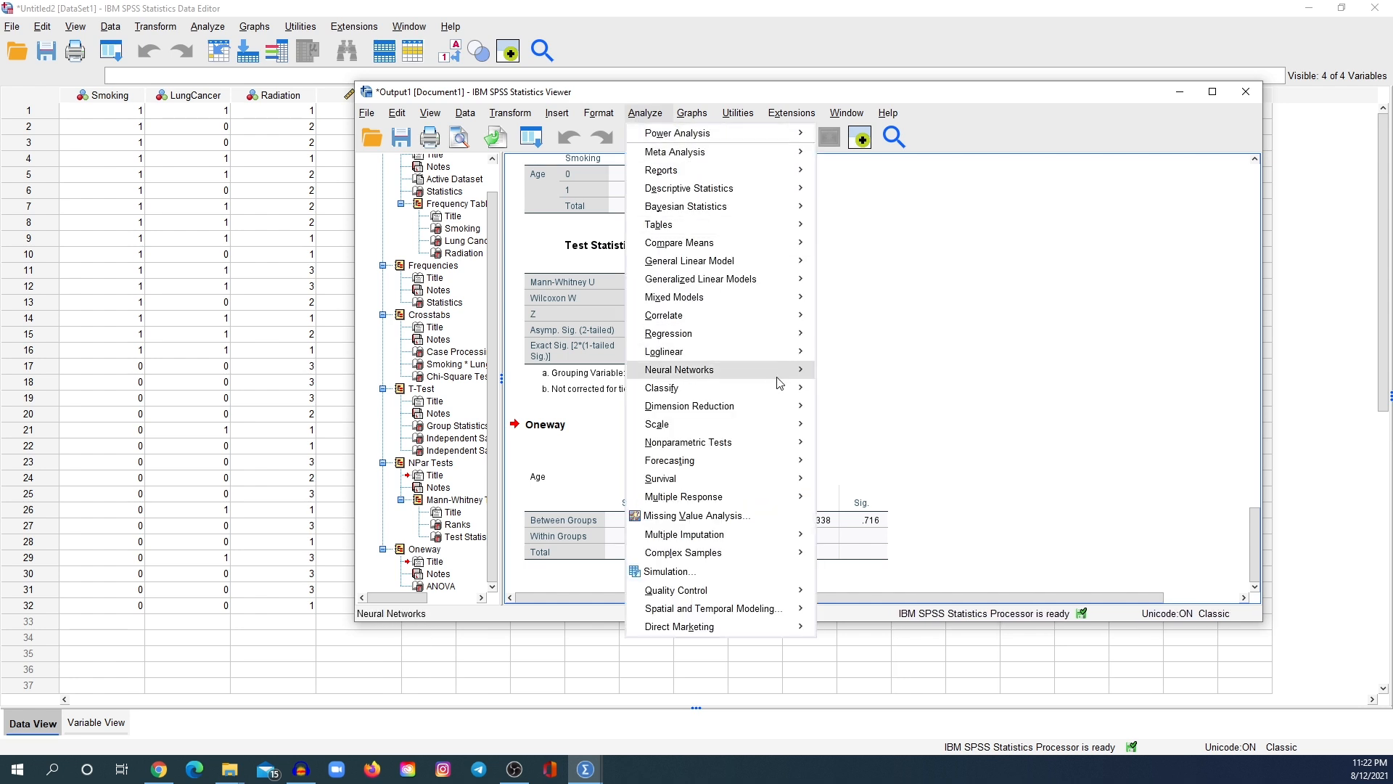
{"action": "mouse_move", "coordinate": [772, 441]}
{"action": "mouse_move", "coordinate": [906, 524]}
{"action": "left_click", "coordinate": [1067, 623]}
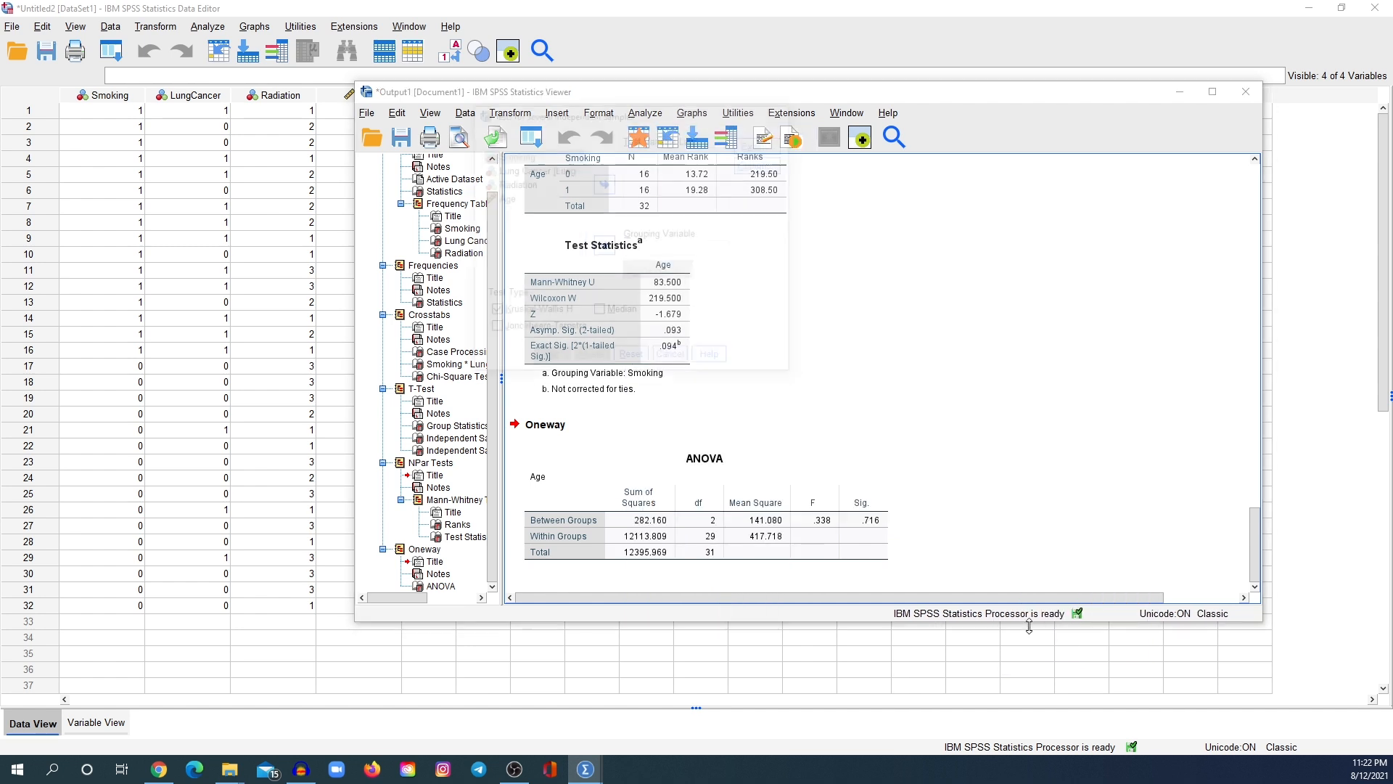
{"action": "left_click", "coordinate": [511, 197]}
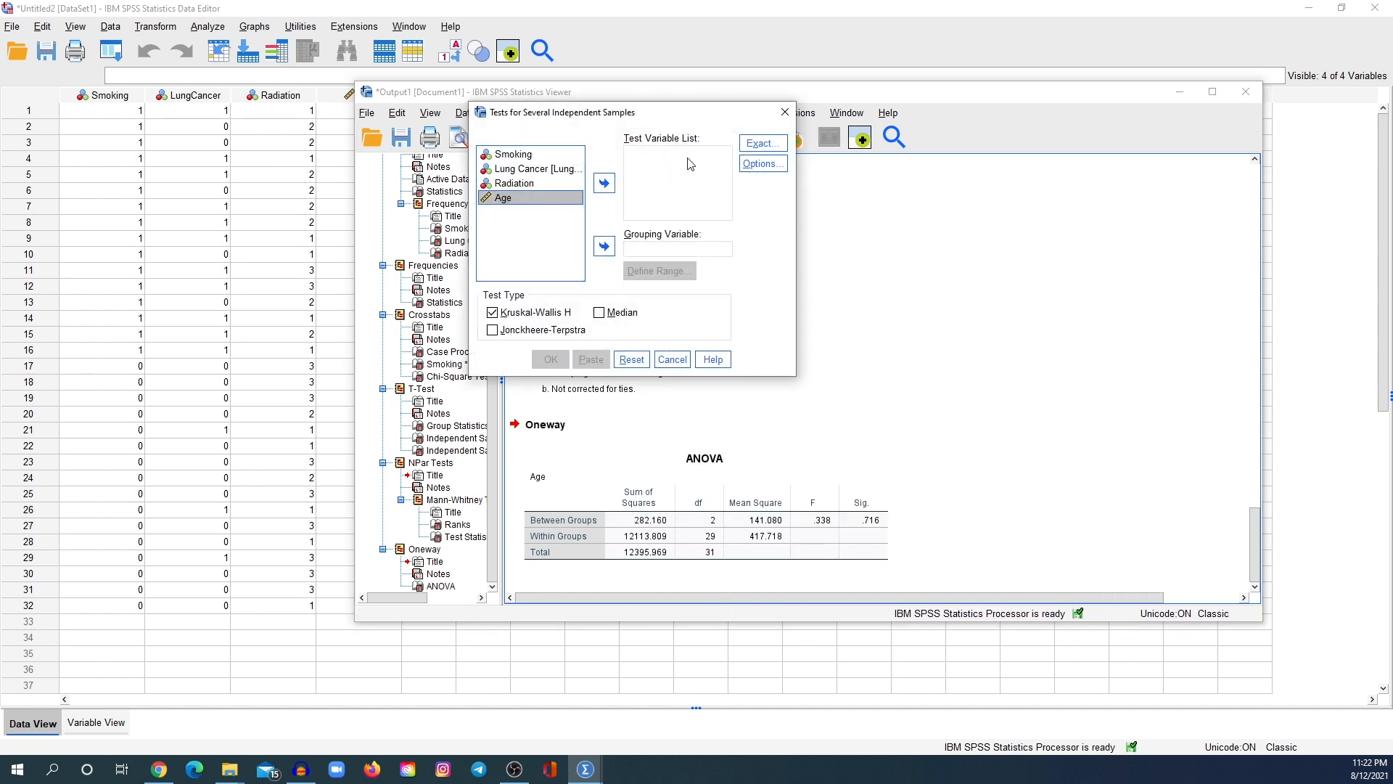
{"action": "left_click", "coordinate": [604, 183]}
{"action": "left_click", "coordinate": [552, 195]}
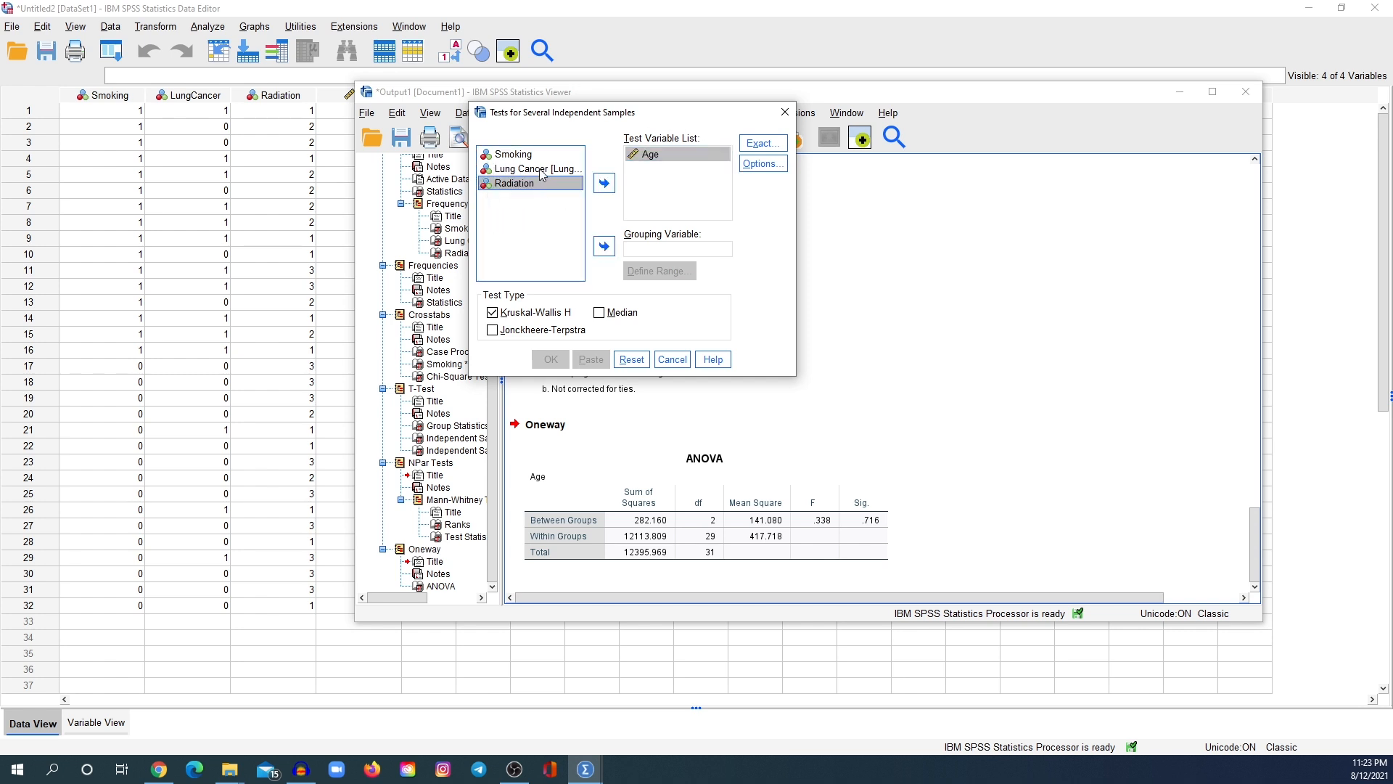
{"action": "left_click", "coordinate": [603, 246]}
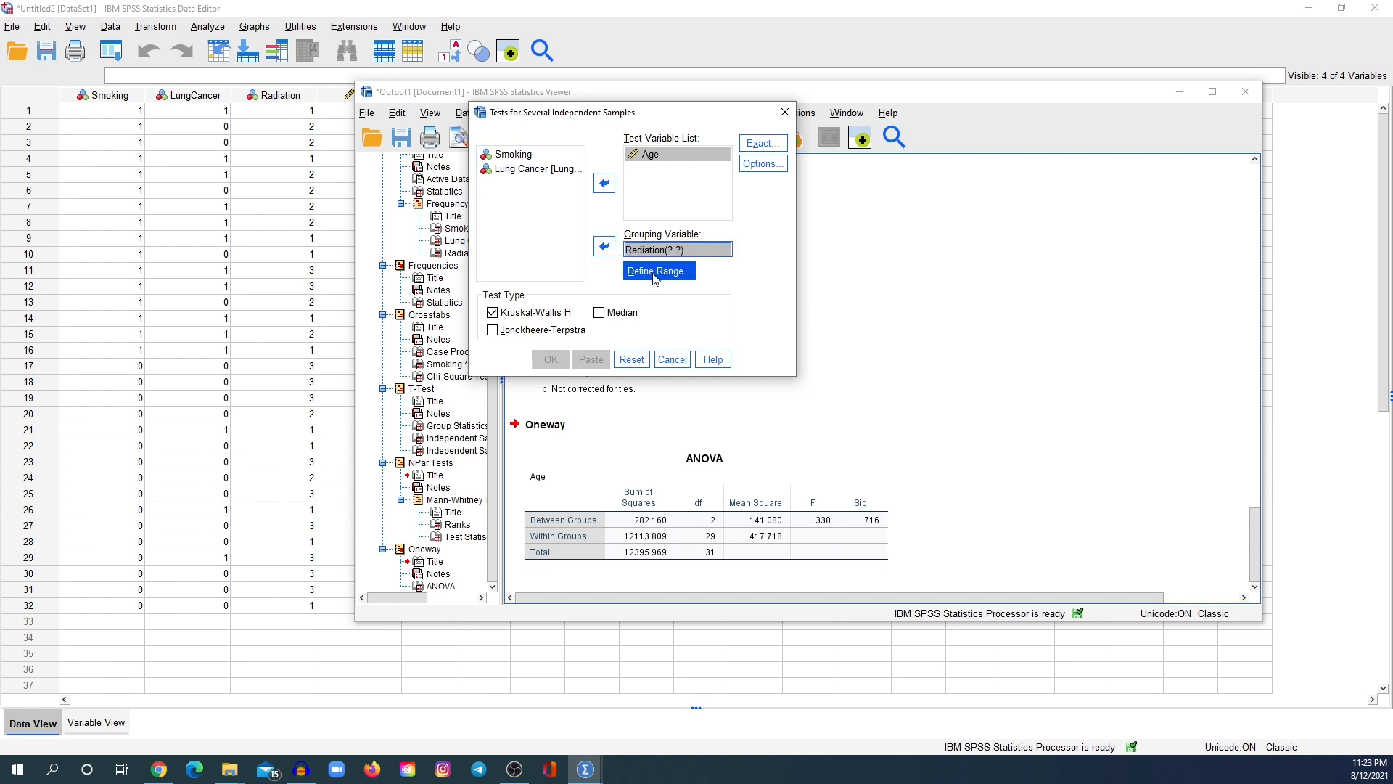
Step: Define the Radiation grouping range as minimum 1 and maximum 3, and run the Kruskal-Wallis H test on Age
{"action": "left_click", "coordinate": [656, 273]}
{"action": "left_click_drag", "start_coordinate": [521, 218], "coordinate": [591, 198]}
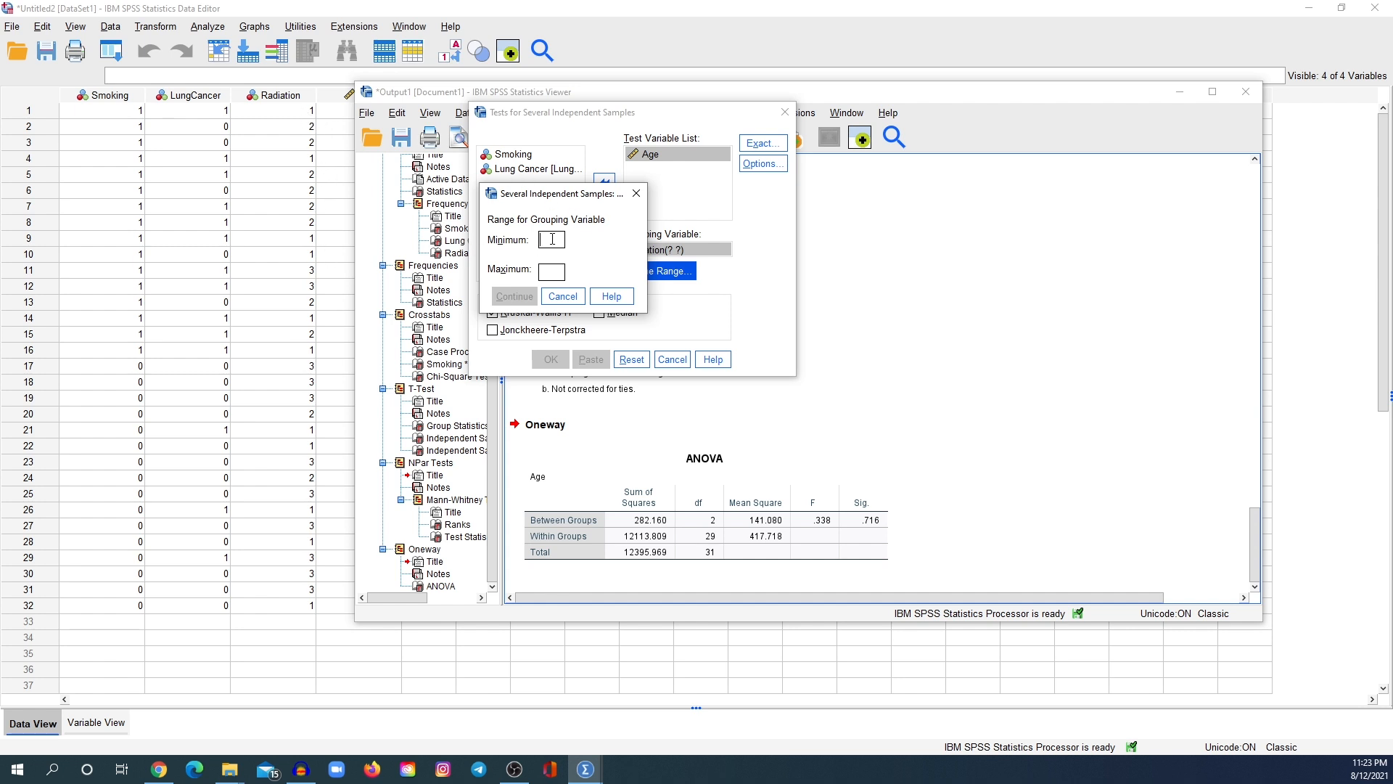
{"action": "left_click", "coordinate": [546, 270]}
{"action": "type", "text": "3"}
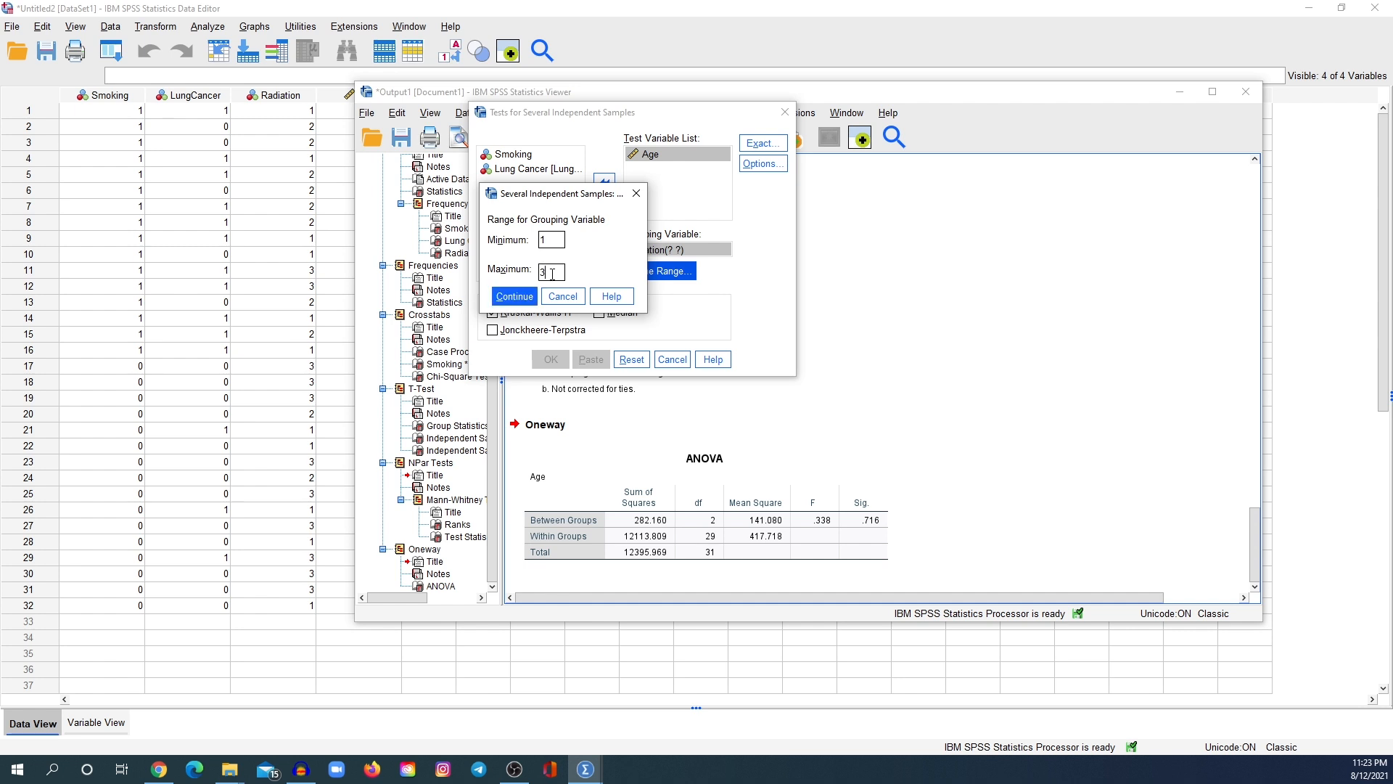
{"action": "left_click", "coordinate": [516, 299]}
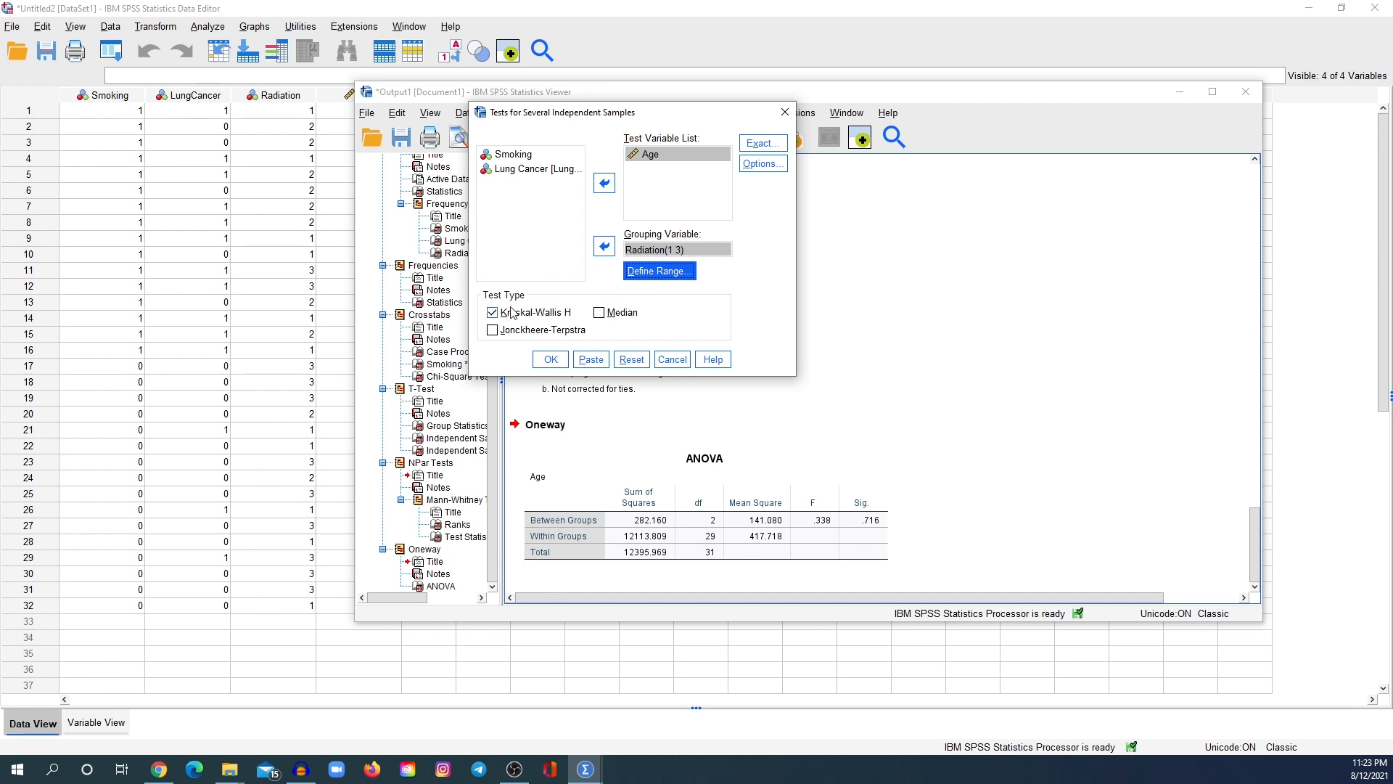
{"action": "left_click", "coordinate": [545, 360]}
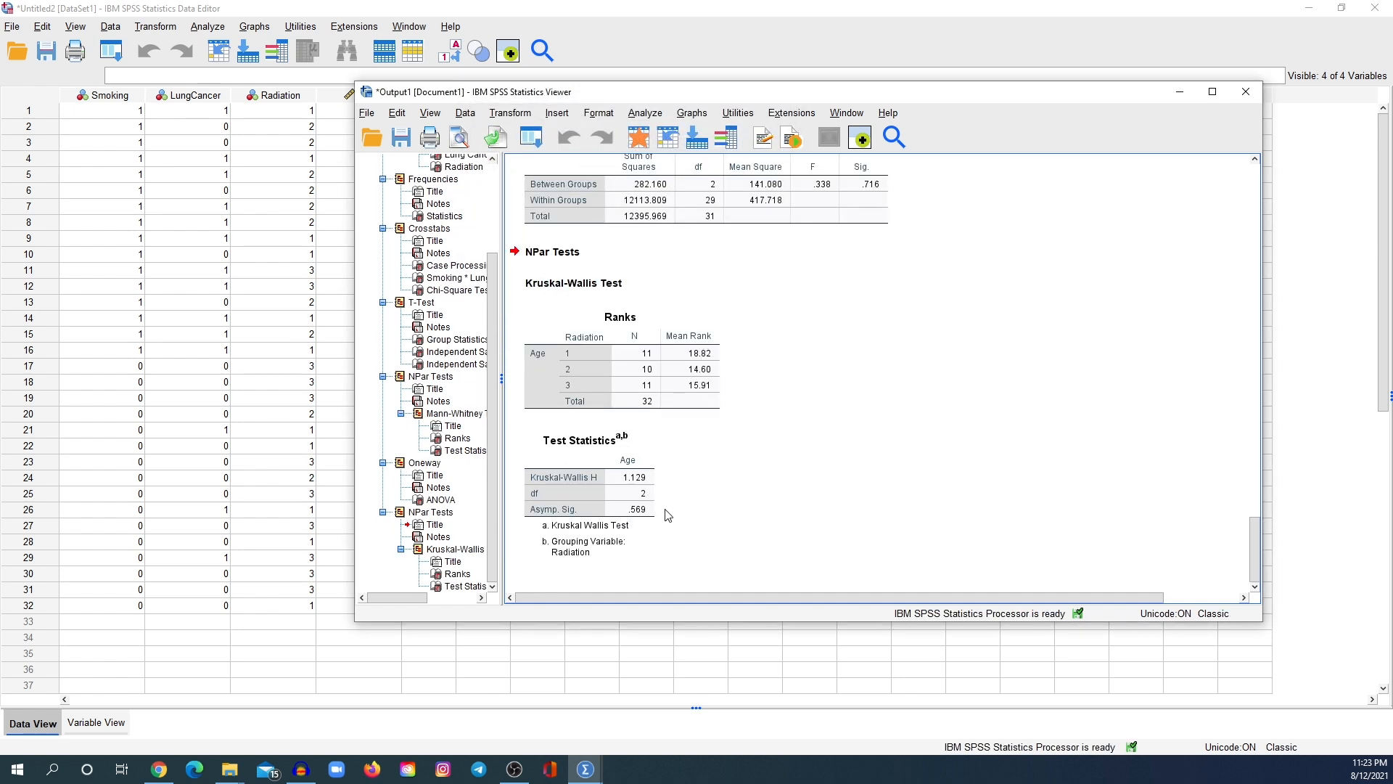